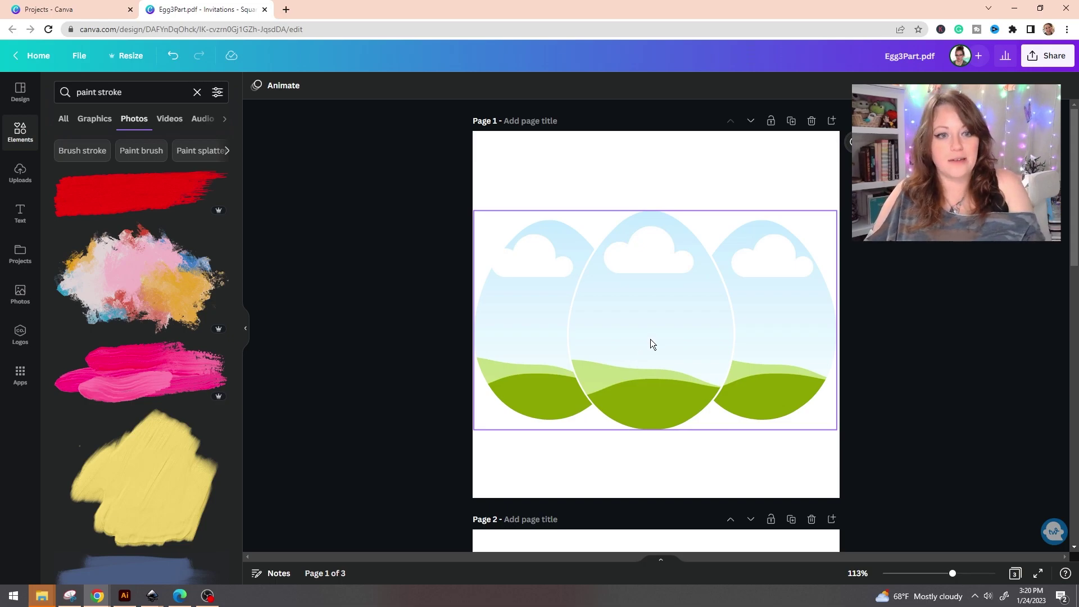
# Scroll down past pages 1 and 2 to page 3 of the Egg3Part design.
pyautogui.scroll(-8, 658, 351)
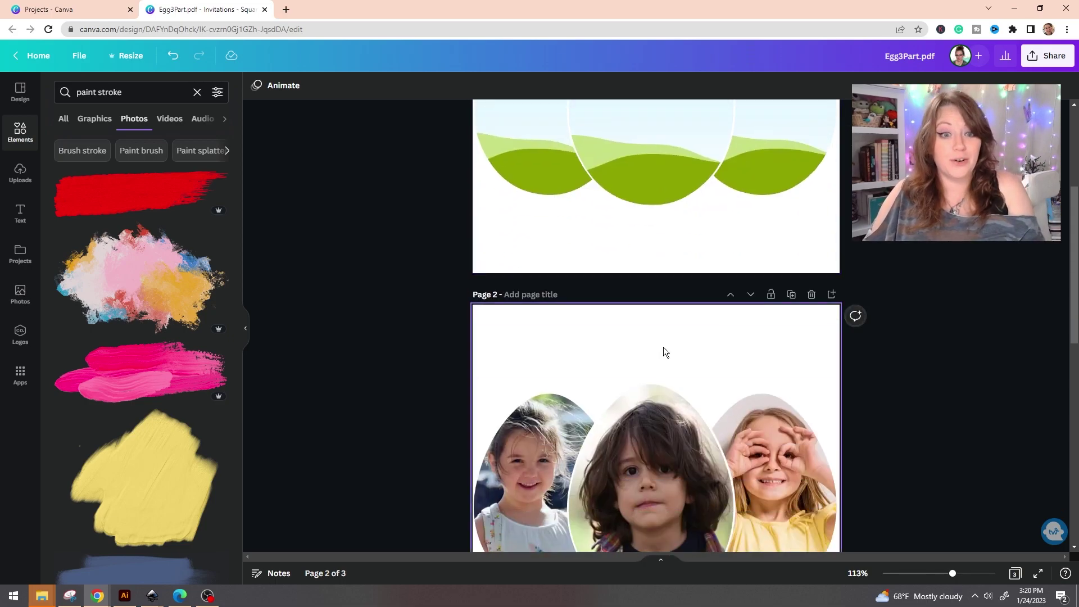
pyautogui.scroll(-5, 679, 337)
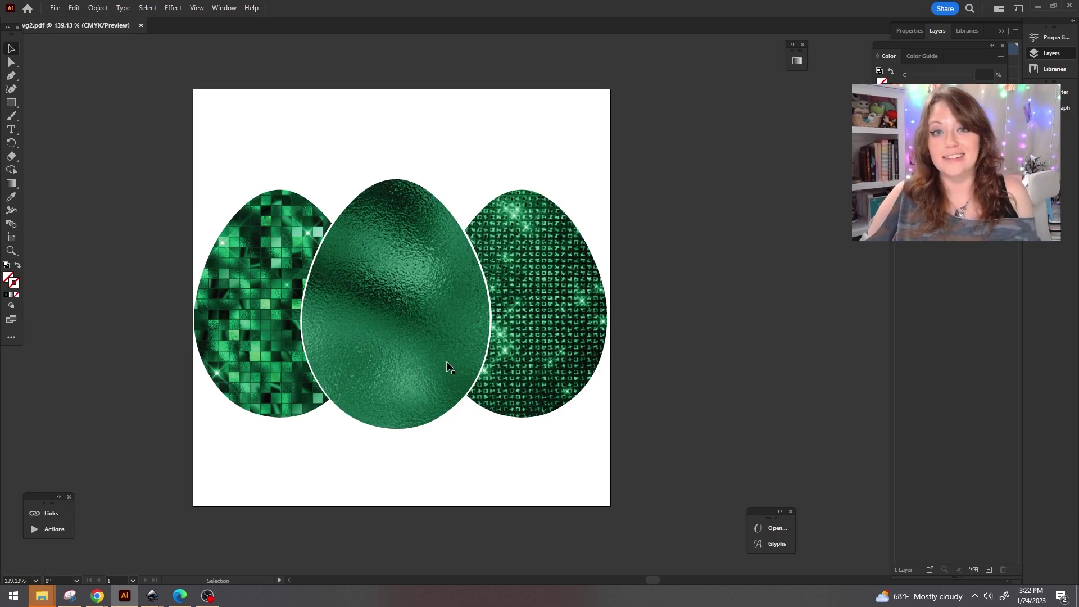
# Create a new document from the 6 x 6 in Print preset via File > New.
pyautogui.click(55, 8)
pyautogui.click(68, 20)
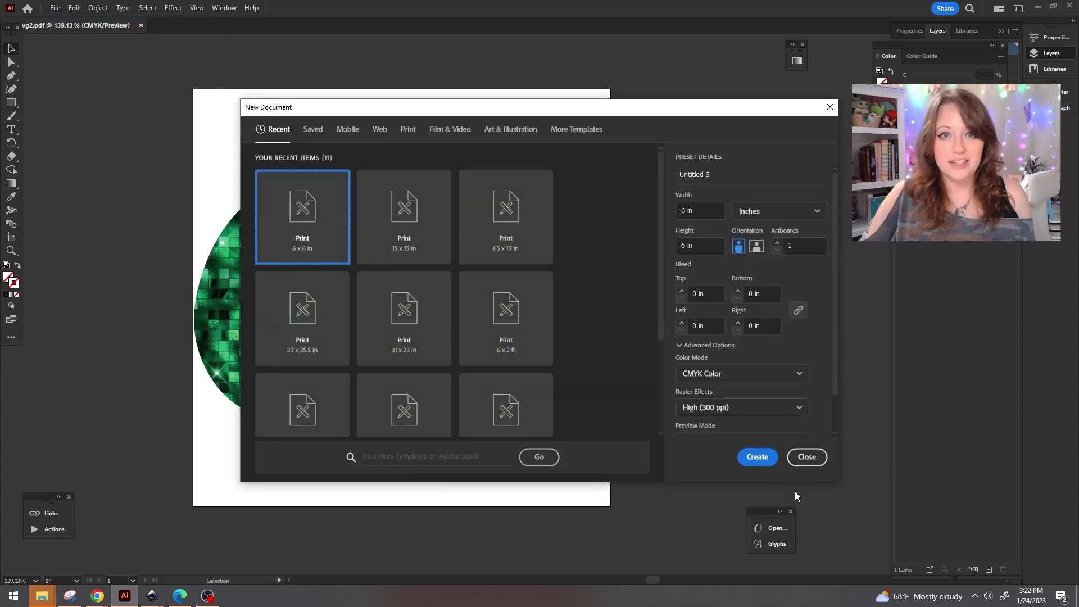
pyautogui.click(758, 457)
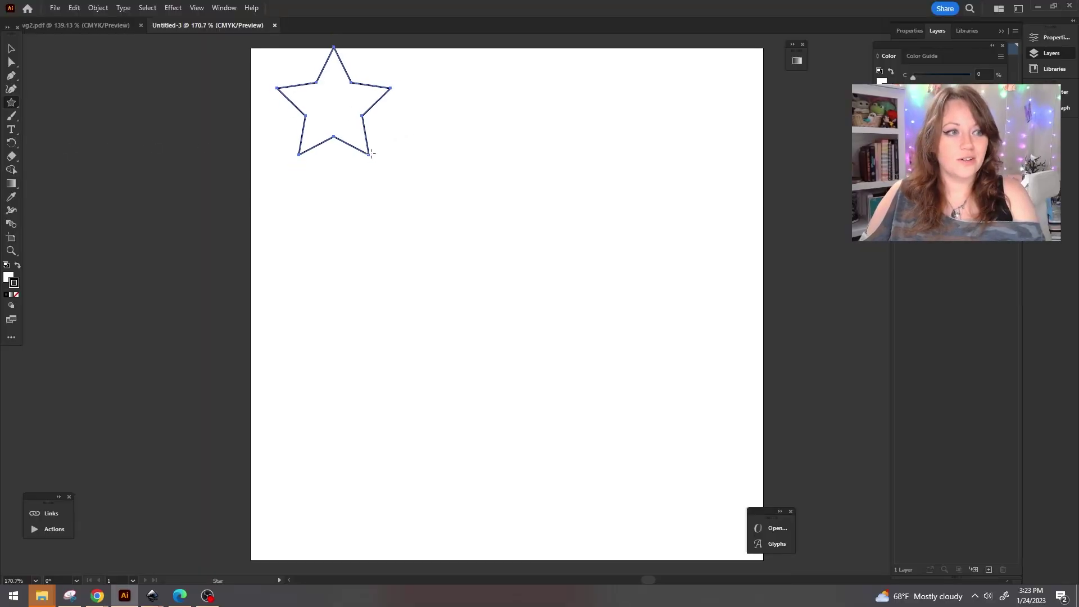
# Center the star and add a copy rotated about 20° on the right side.
pyautogui.moveTo(337, 116); pyautogui.dragTo(517, 288)
pyautogui.press('a')
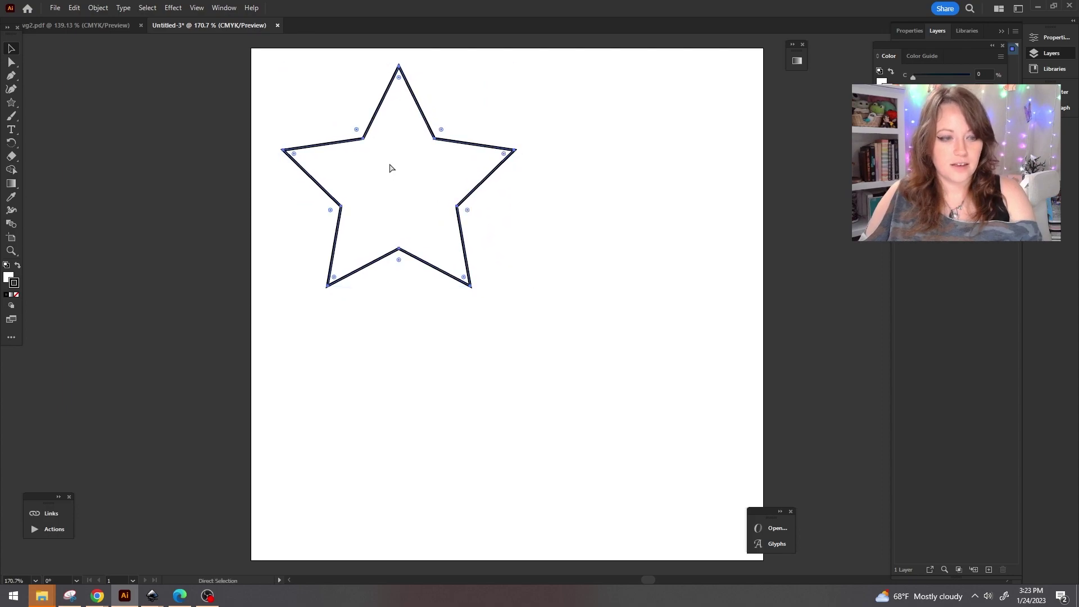
pyautogui.hotkey('ctrl', 'c')
pyautogui.hotkey('ctrl', 'v')
pyautogui.moveTo(630, 303); pyautogui.dragTo(622, 346)
pyautogui.moveTo(544, 306); pyautogui.dragTo(575, 284)
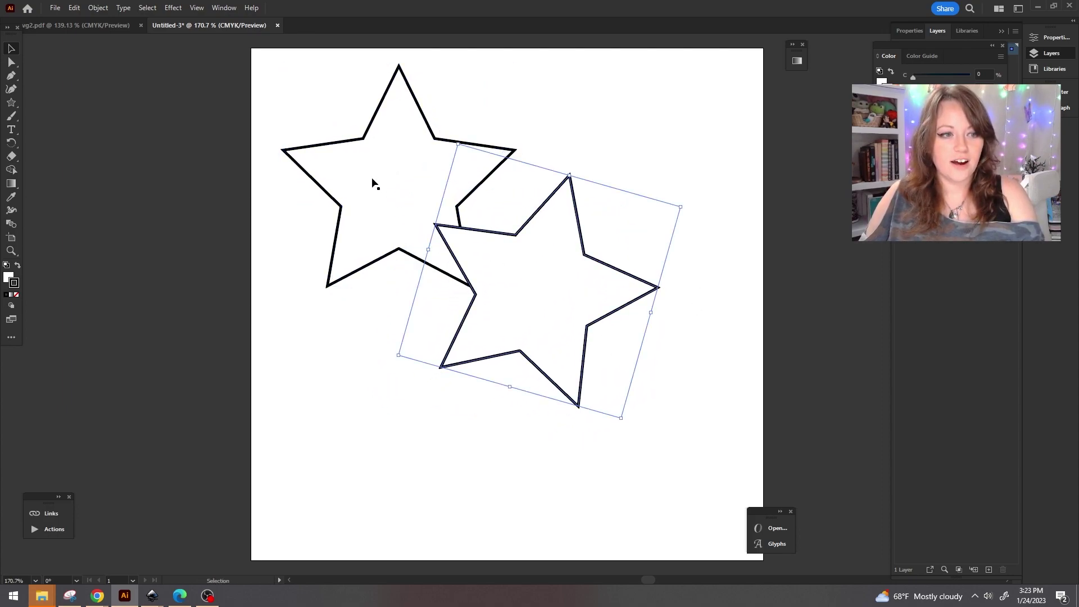
pyautogui.moveTo(374, 182); pyautogui.dragTo(359, 189)
# Add a third rotated star at the bottom, then enlarge and raise the right star.
pyautogui.press('a')
pyautogui.hotkey('ctrl', 'c')
pyautogui.hotkey('ctrl', 'v')
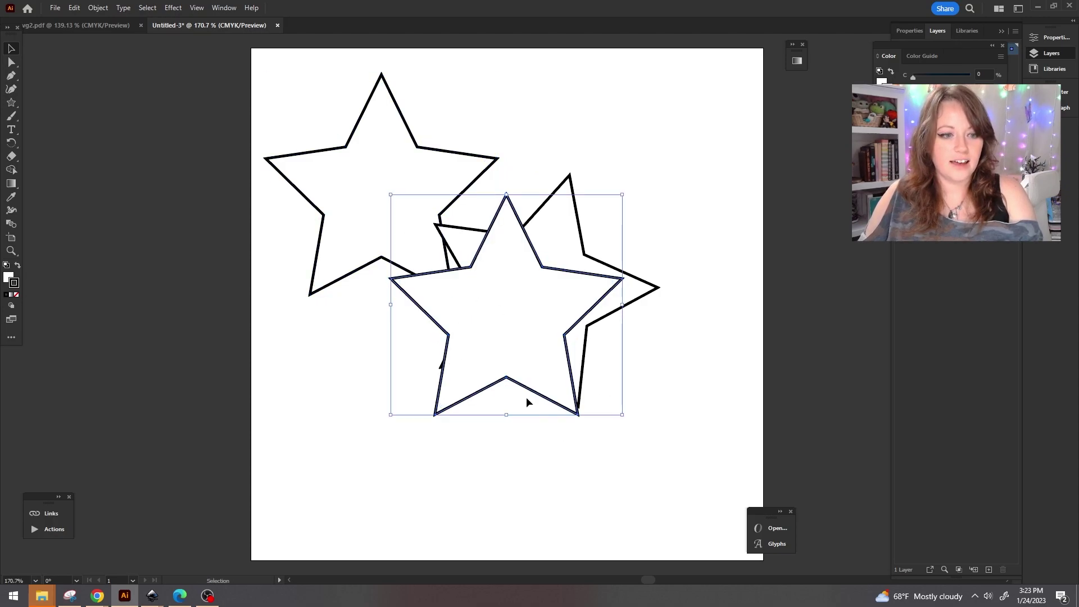
pyautogui.moveTo(506, 422); pyautogui.dragTo(546, 411)
pyautogui.moveTo(524, 314); pyautogui.dragTo(426, 367)
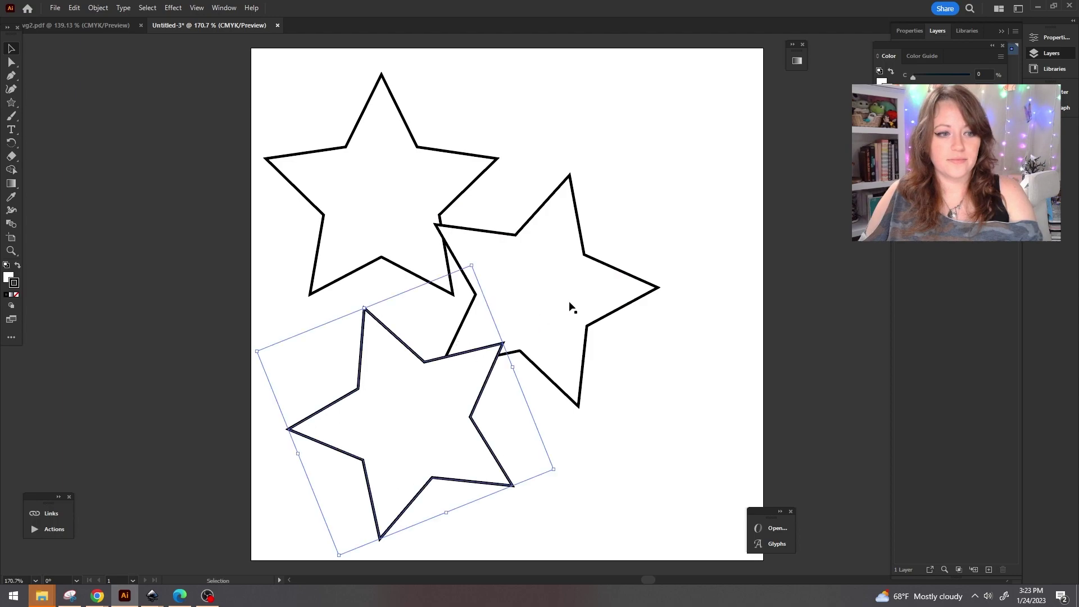
pyautogui.moveTo(597, 280); pyautogui.dragTo(594, 270)
pyautogui.moveTo(617, 406); pyautogui.dragTo(656, 465)
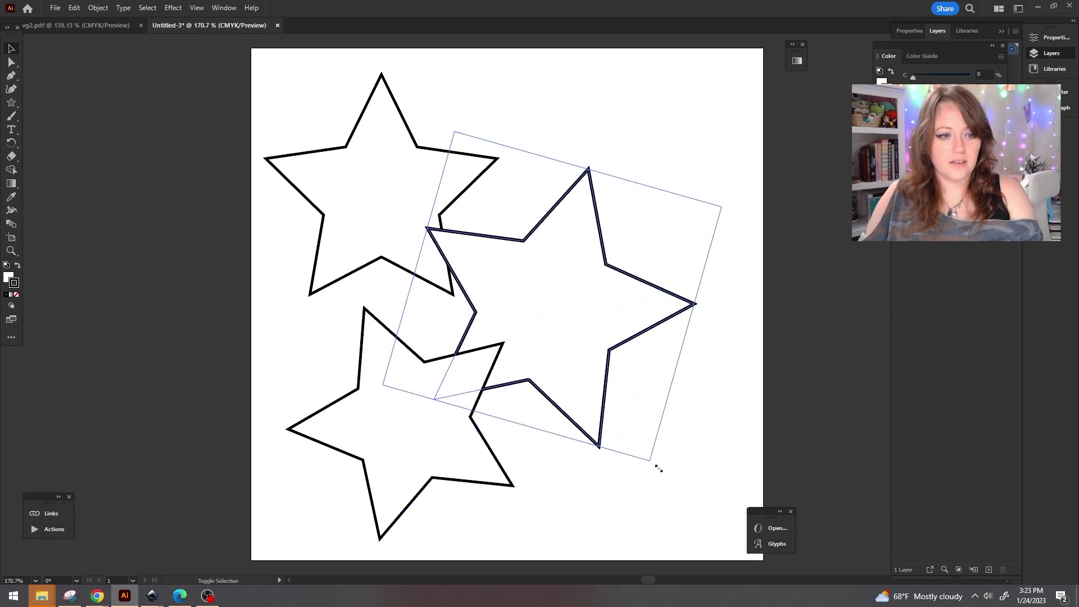
pyautogui.moveTo(593, 360); pyautogui.dragTo(582, 321)
pyautogui.click(715, 153)
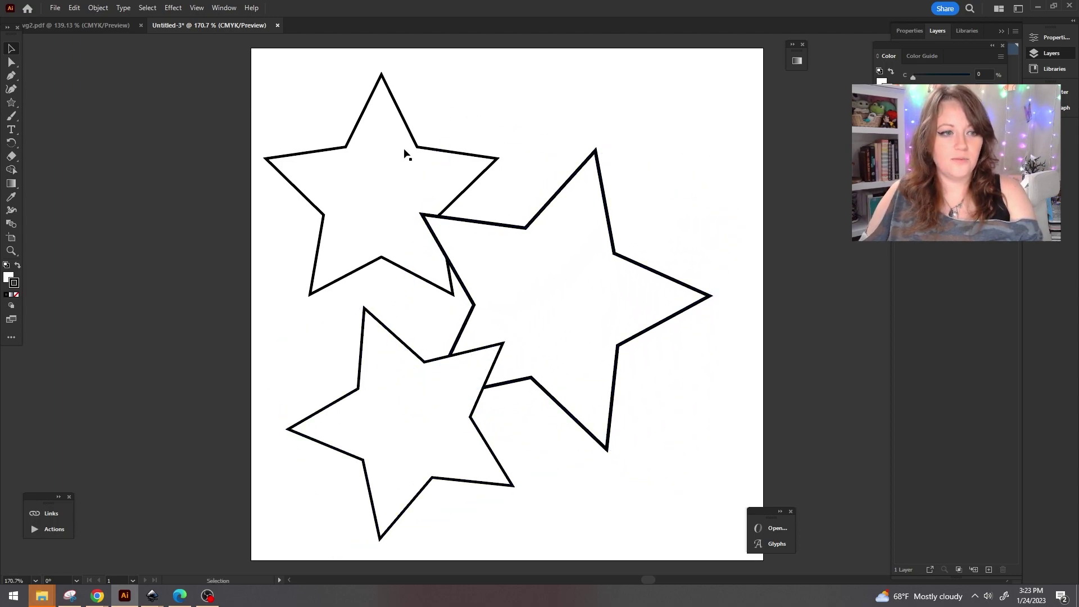
# Fill the top-left star pink and the large centre star dark red.
pyautogui.click(388, 201)
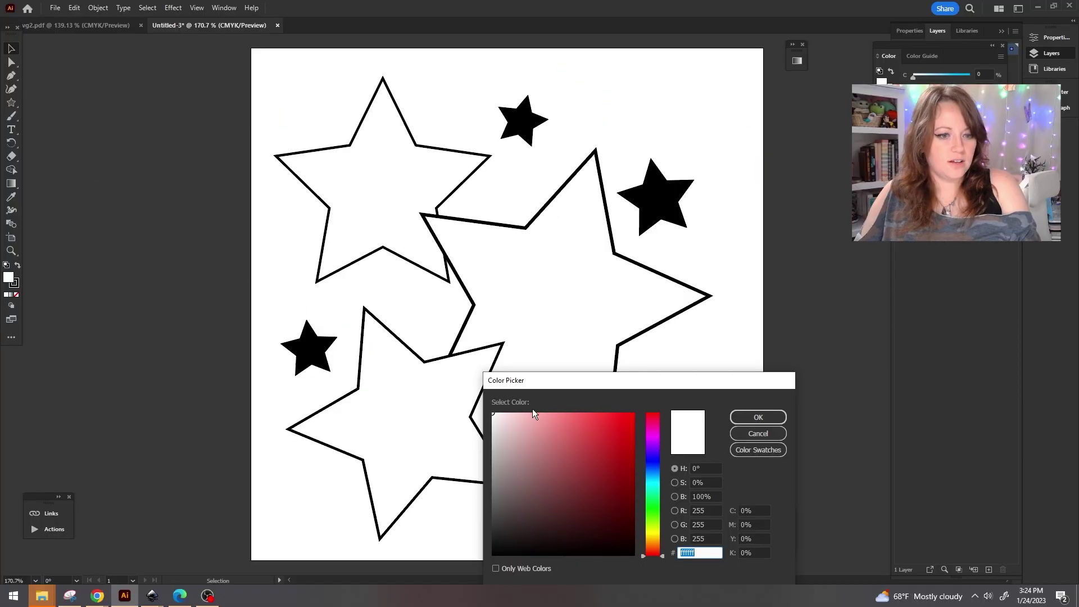
pyautogui.click(560, 423)
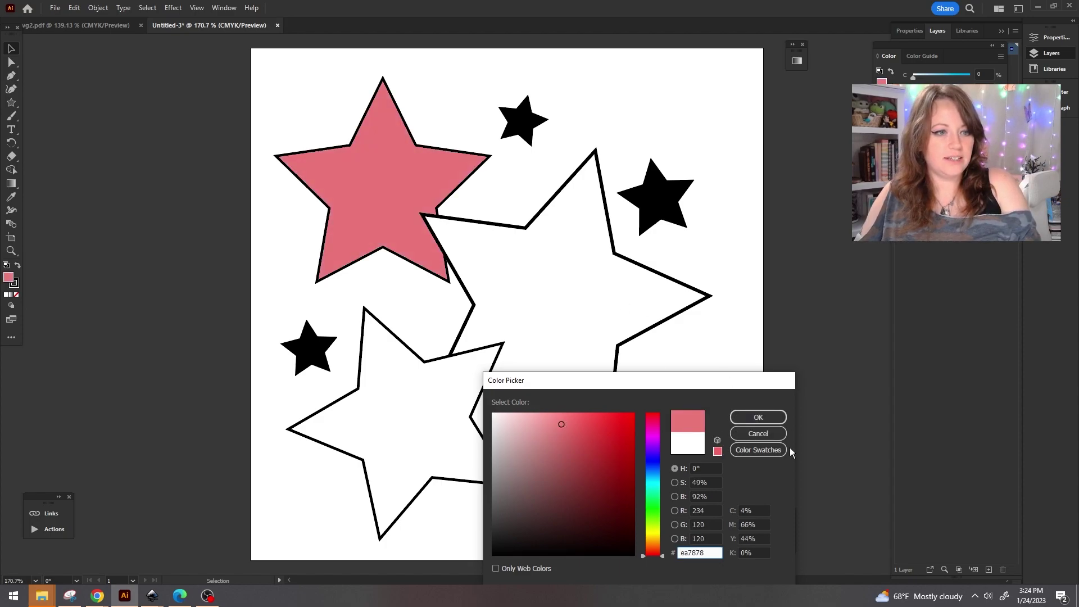
pyautogui.click(769, 422)
pyautogui.click(559, 265)
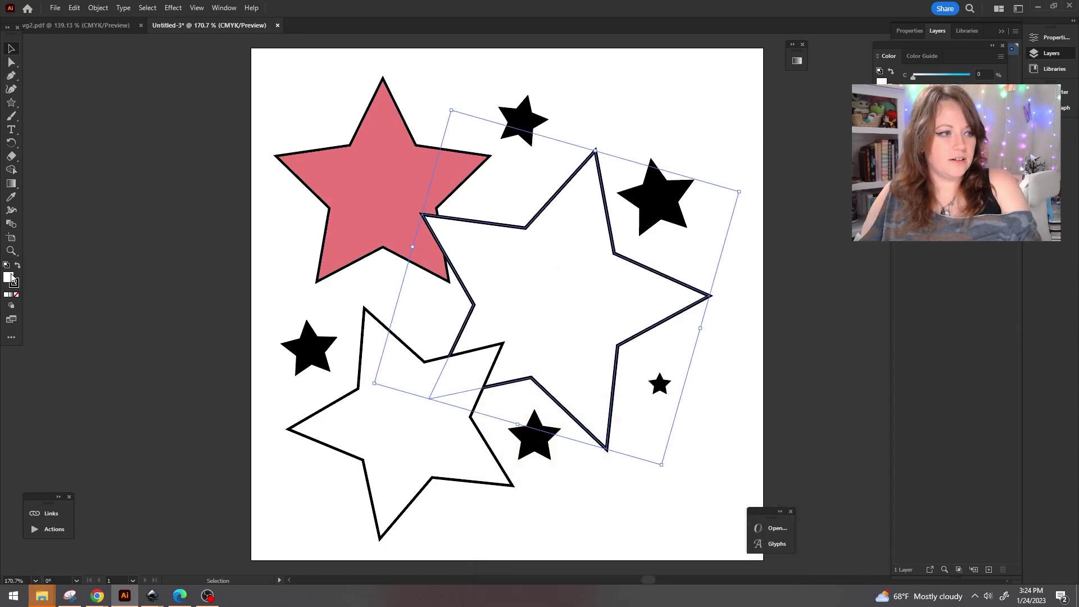
pyautogui.doubleClick(12, 277)
pyautogui.click(608, 487)
pyautogui.click(748, 432)
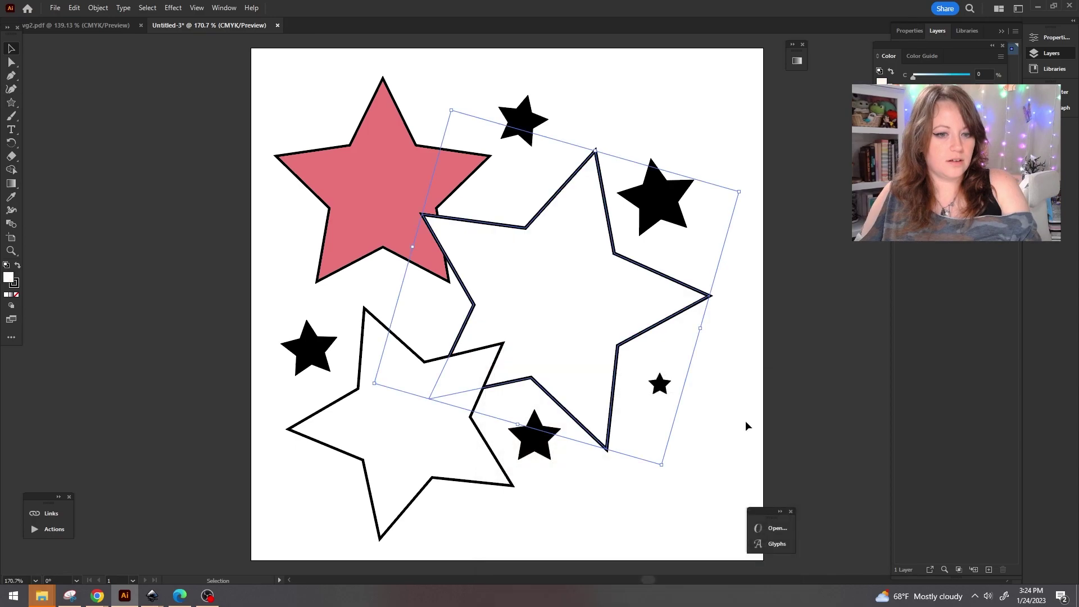
pyautogui.doubleClick(13, 281)
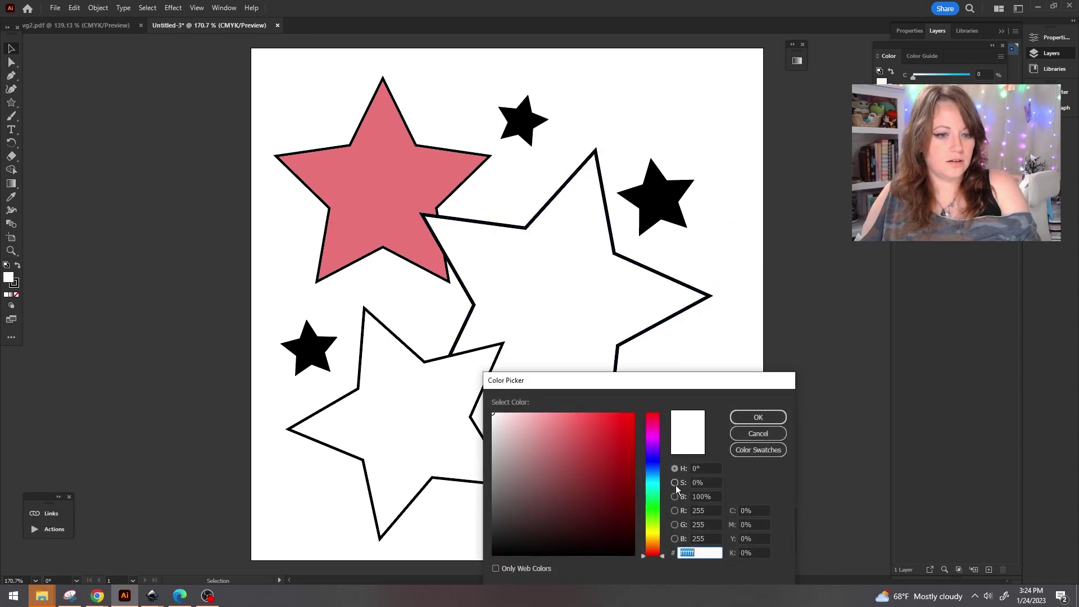
pyautogui.click(607, 486)
pyautogui.click(769, 415)
# Fill the lower-left star with very dark maroon #380606.
pyautogui.click(393, 427)
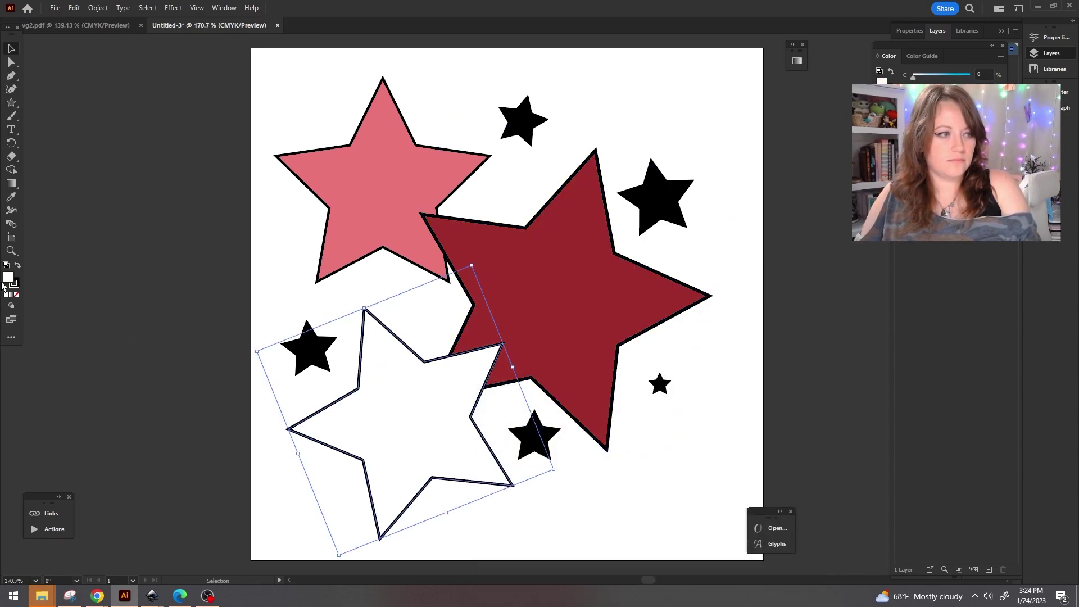
pyautogui.doubleClick(8, 278)
pyautogui.click(620, 524)
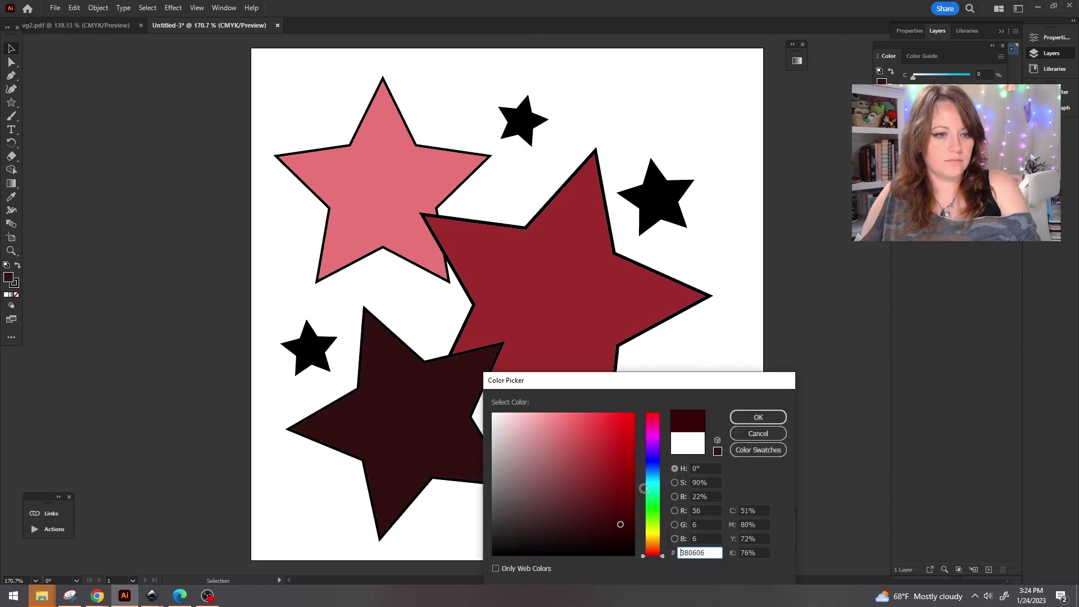
pyautogui.click(742, 420)
pyautogui.click(541, 287)
# Set the stroke of the big stars to None.
pyautogui.keyDown('shift'); pyautogui.click(366, 171); pyautogui.keyUp('shift')
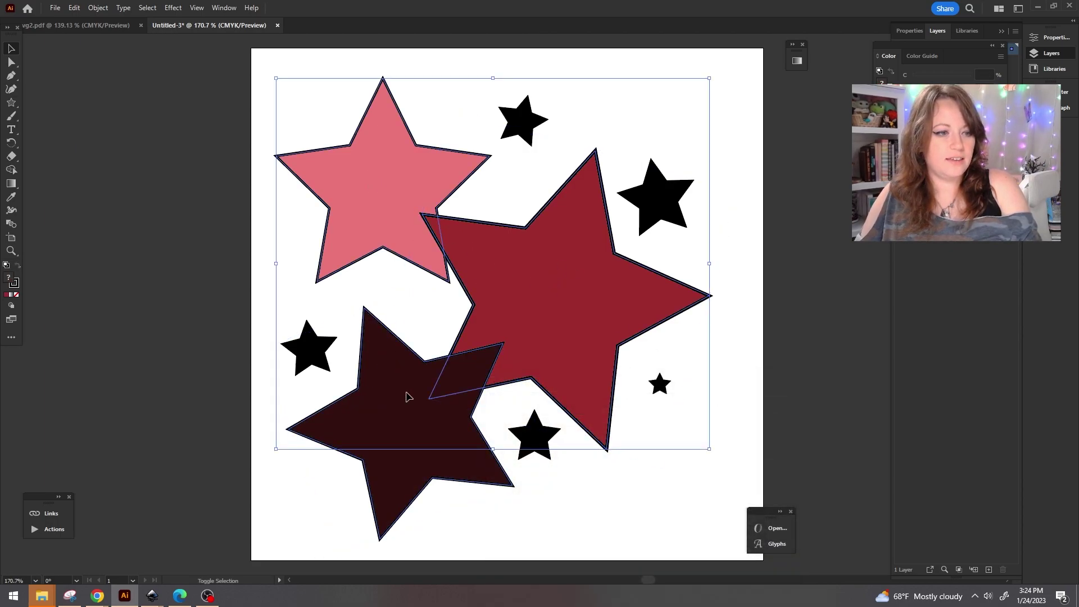
pyautogui.click(16, 295)
pyautogui.click(701, 371)
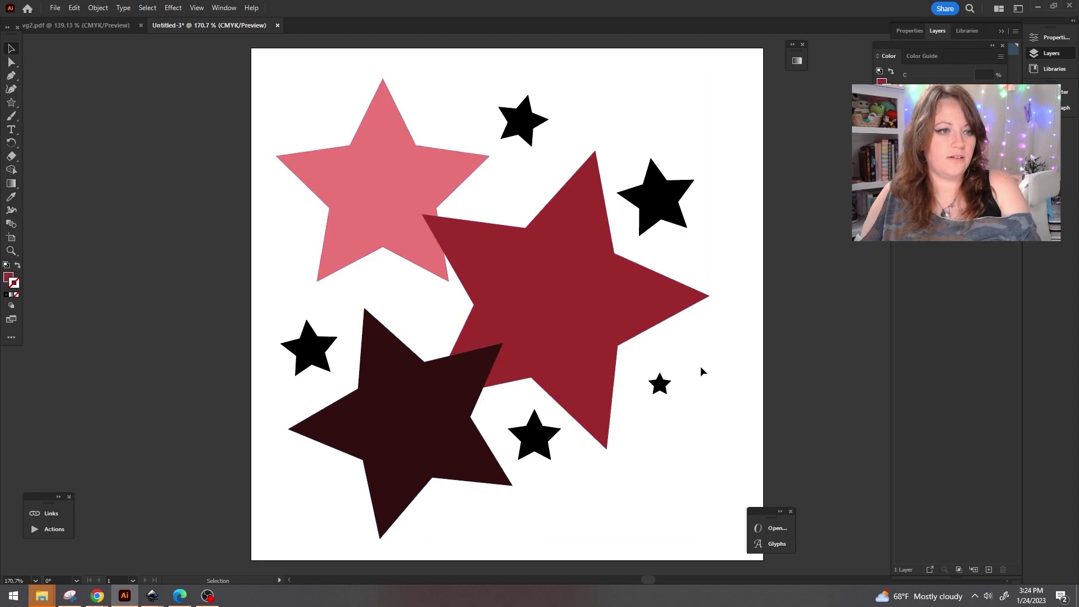
# Trim the three overlapping stars with Pathfinder and ungroup the resulting shapes.
pyautogui.click(390, 179)
pyautogui.keyDown('shift'); pyautogui.click(525, 294); pyautogui.keyUp('shift')
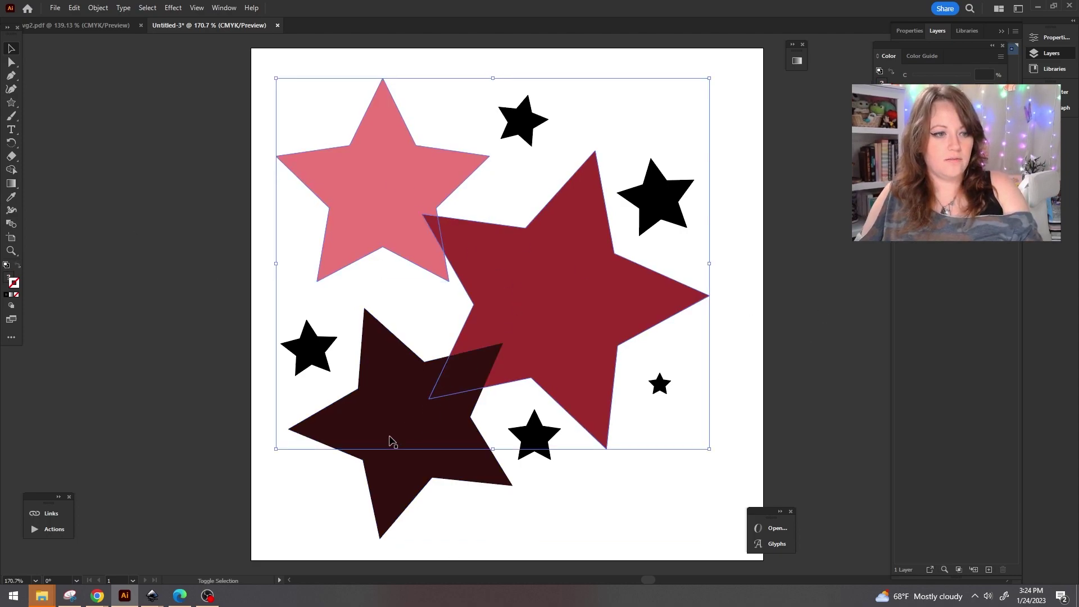
pyautogui.keyDown('shift'); pyautogui.click(391, 440); pyautogui.keyUp('shift')
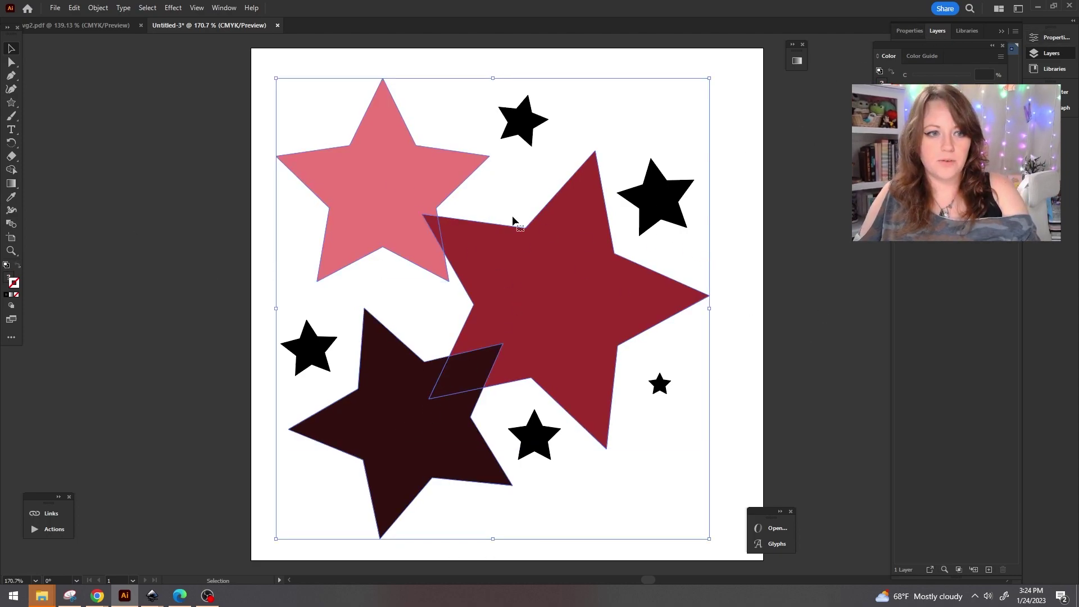
pyautogui.click(1053, 38)
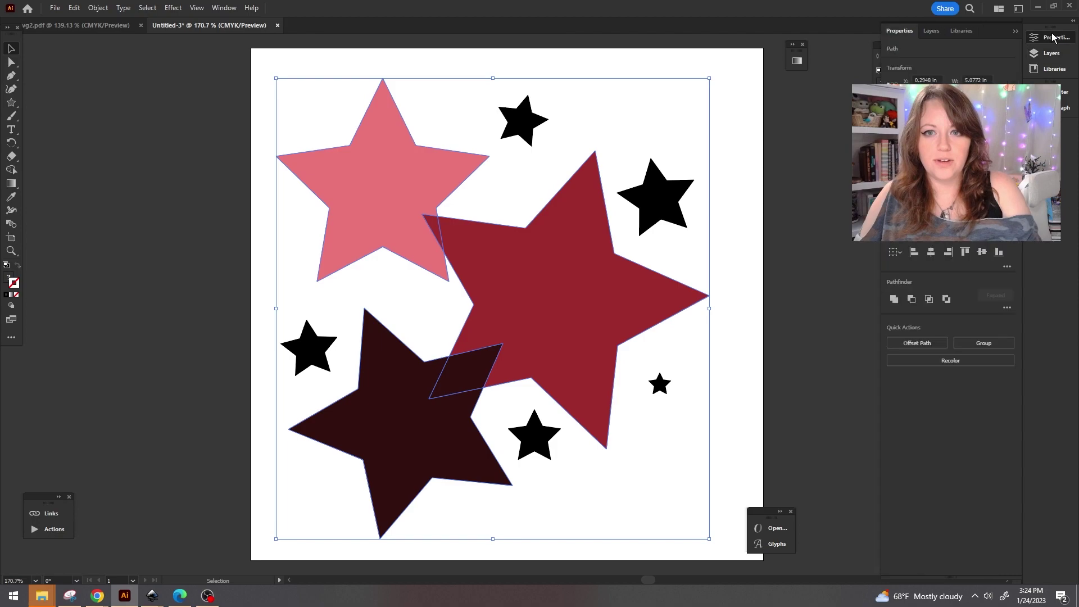
pyautogui.click(1006, 307)
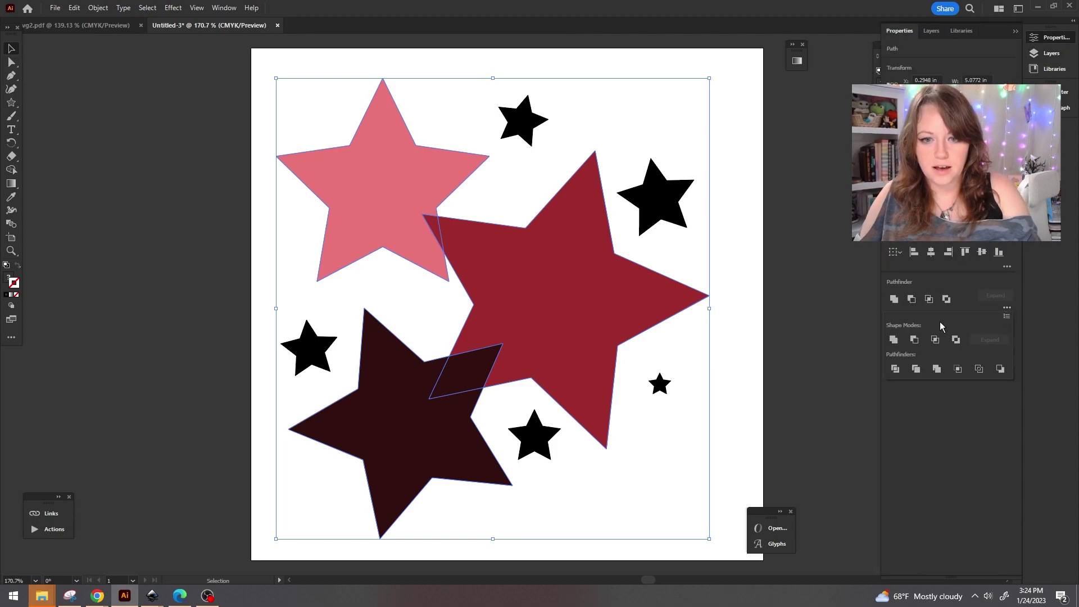
pyautogui.click(916, 369)
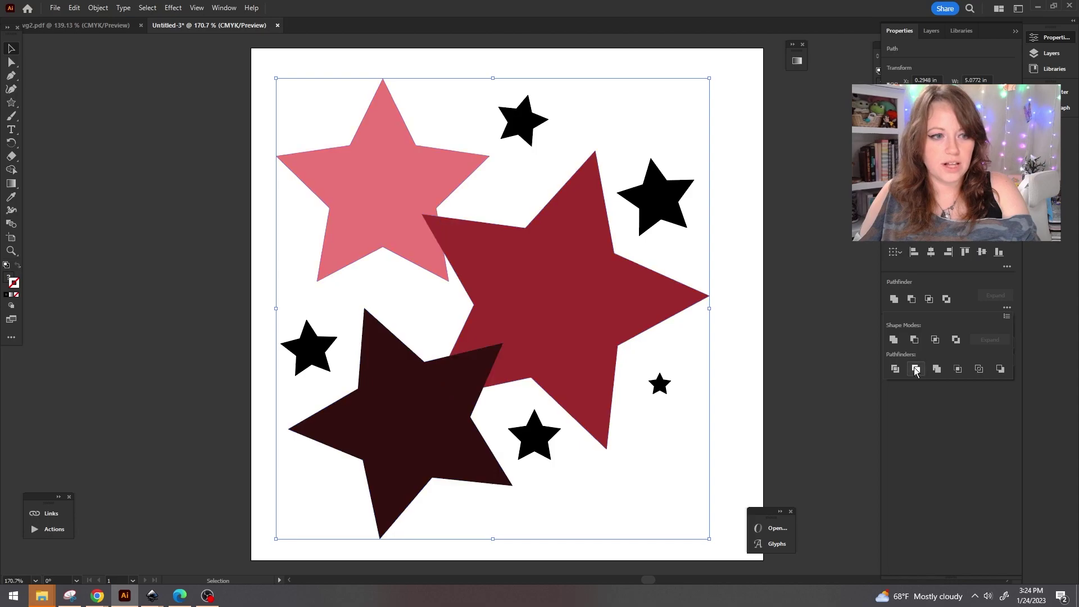
pyautogui.click(396, 294)
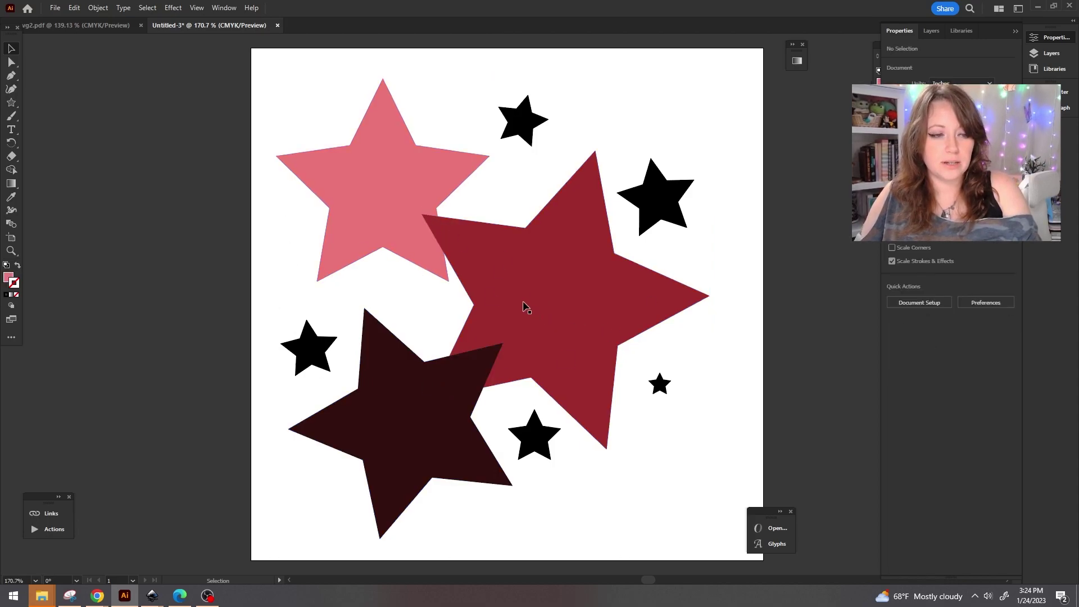
pyautogui.click(367, 192)
pyautogui.rightClick(368, 192)
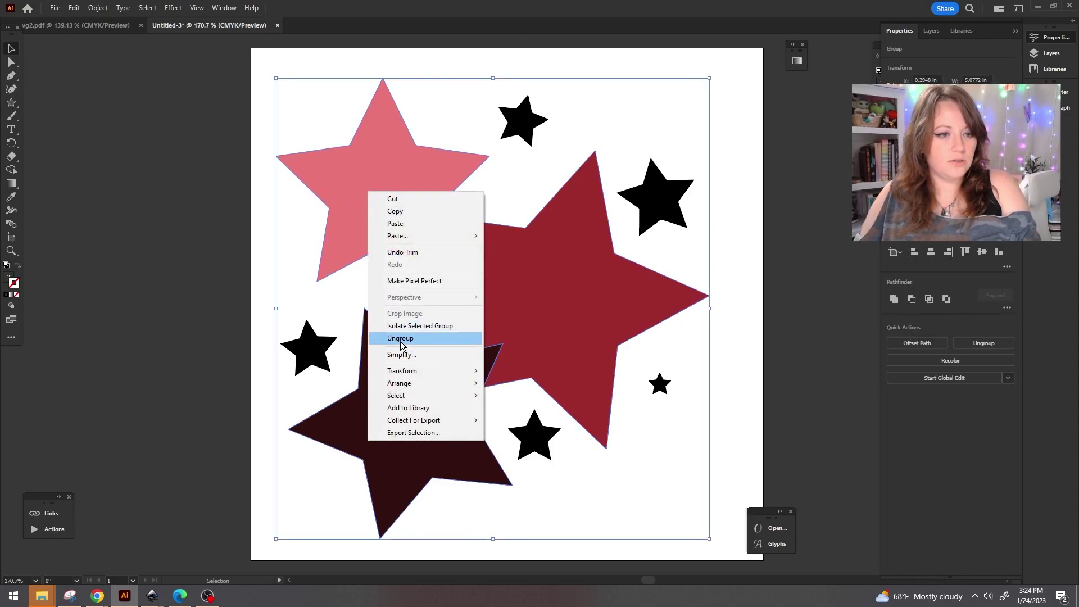
pyautogui.click(402, 340)
pyautogui.click(223, 203)
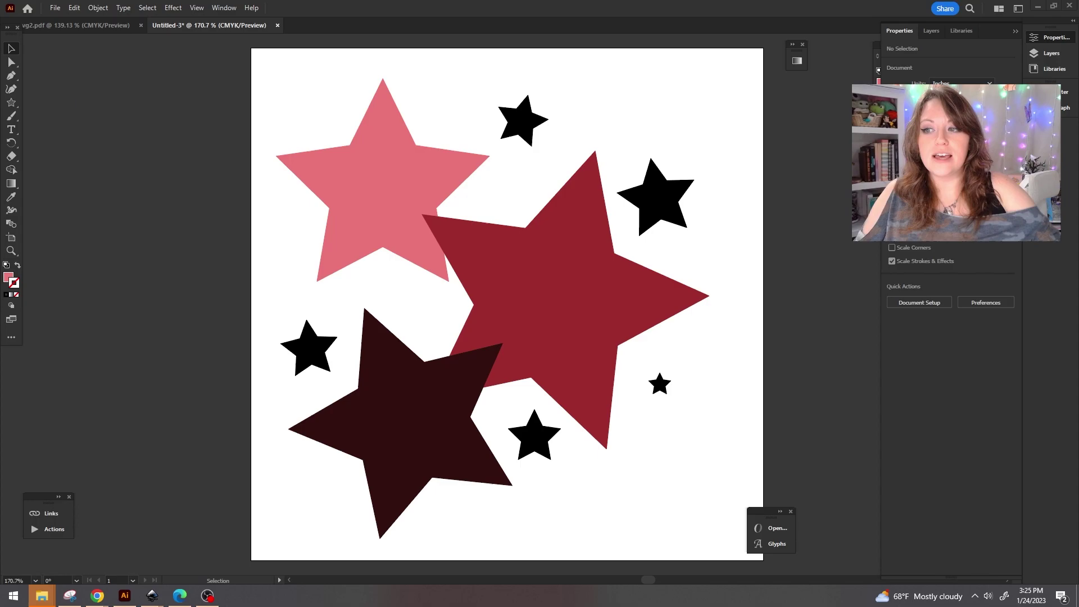
# Place the green glitter image behind the stars and clip it into the pink star.
pyautogui.click(564, 242)
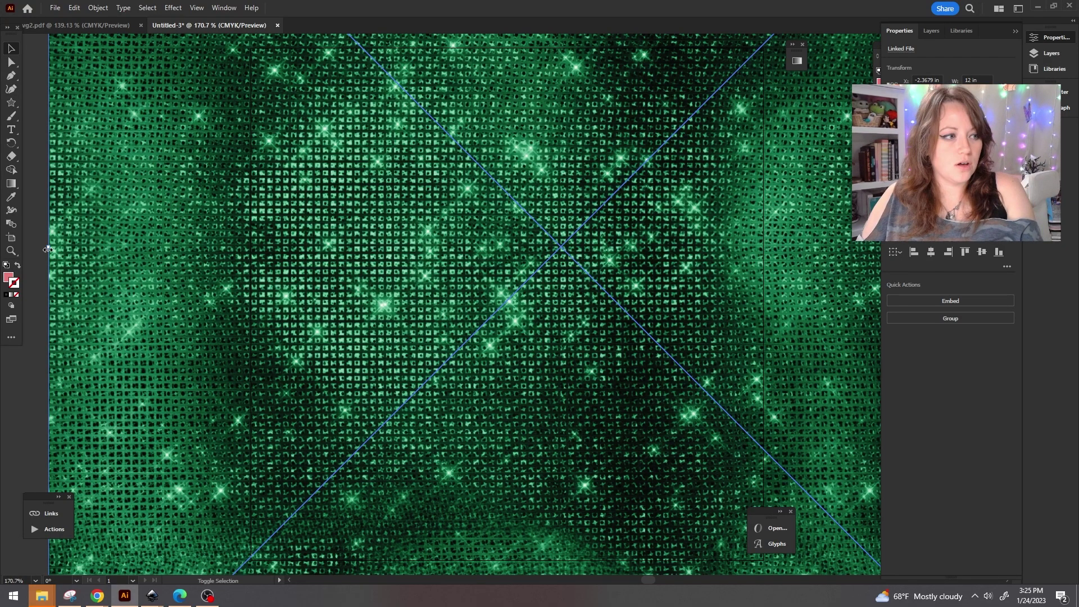
pyautogui.moveTo(564, 245); pyautogui.dragTo(585, 304)
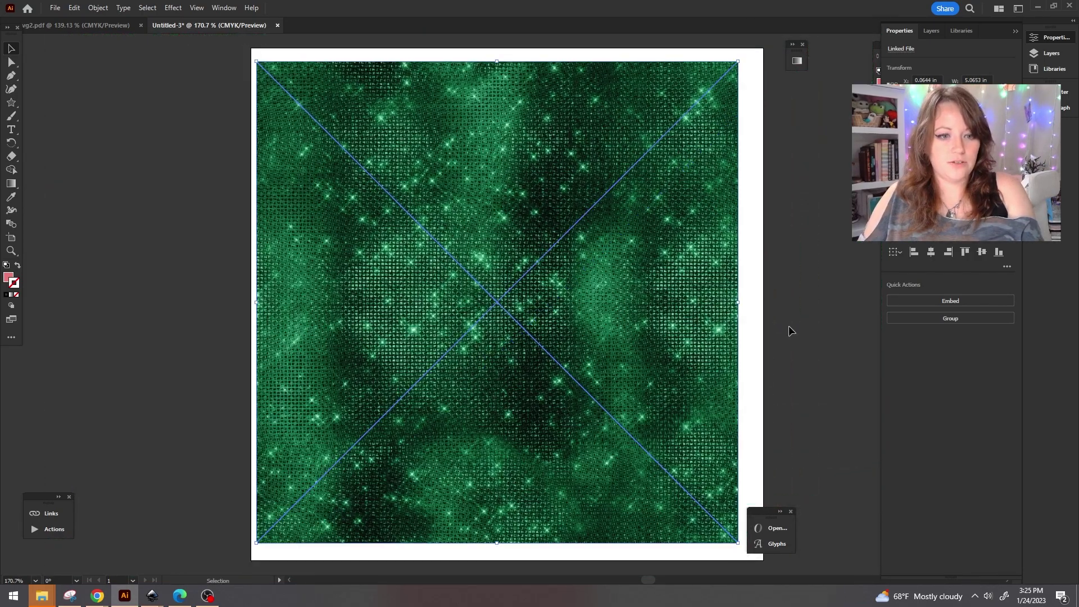
pyautogui.click(788, 325)
pyautogui.click(934, 31)
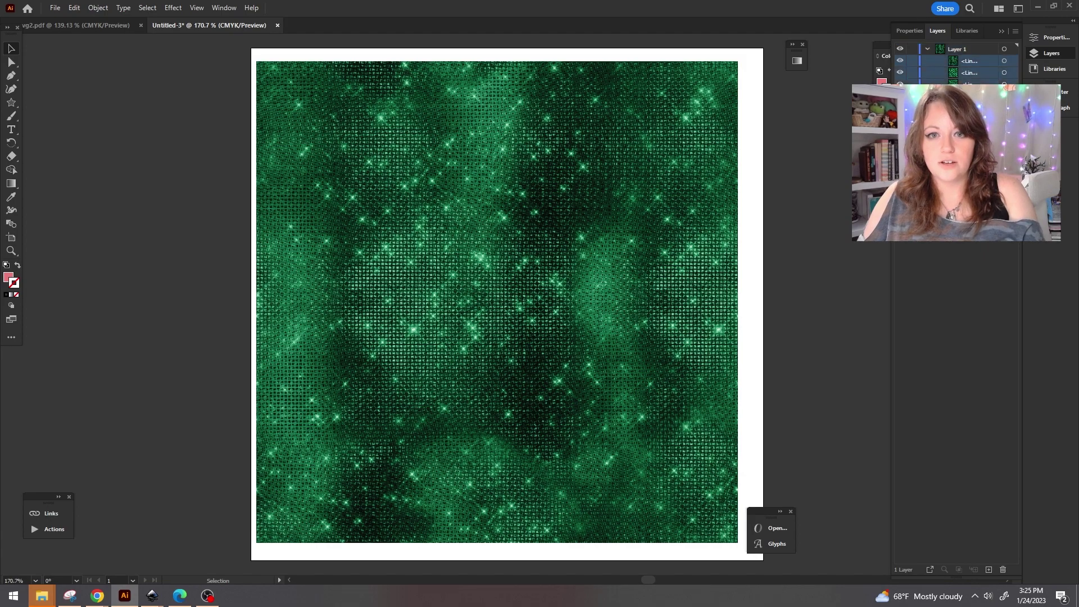
pyautogui.moveTo(969, 61); pyautogui.dragTo(969, 135)
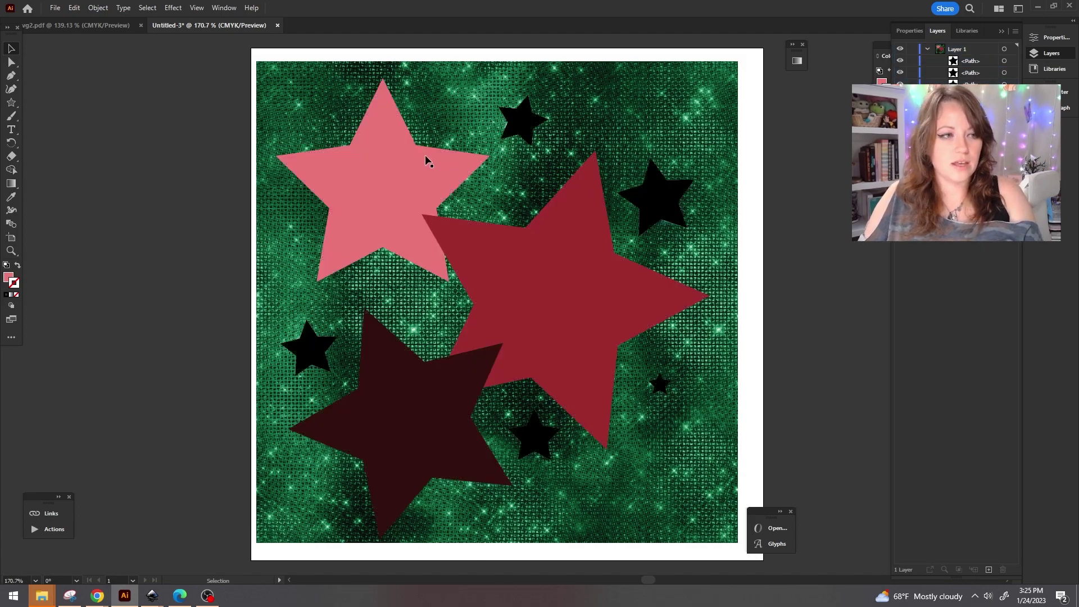
pyautogui.click(344, 175)
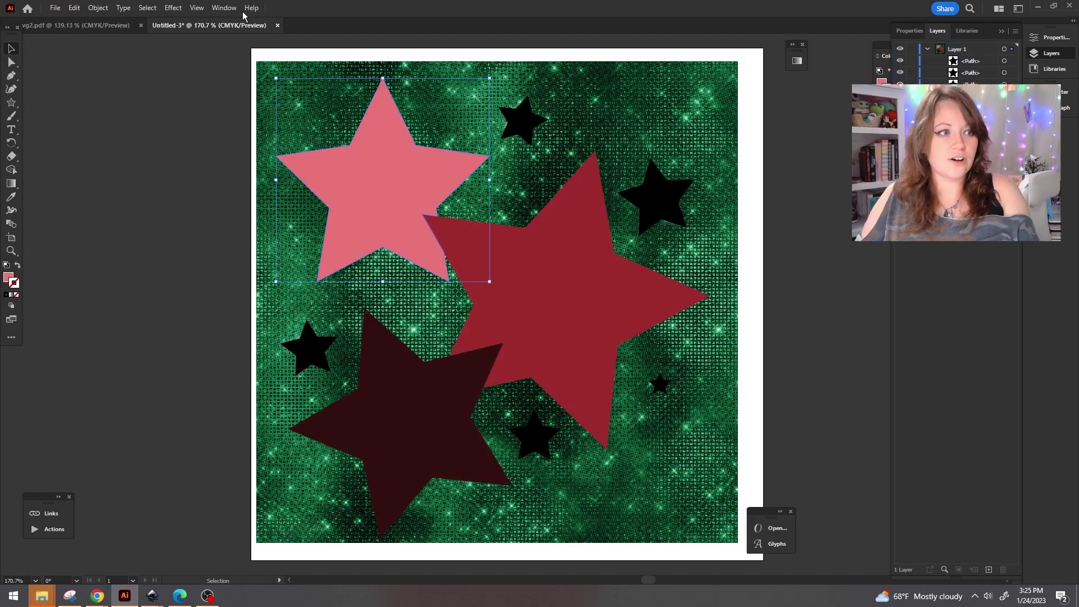
pyautogui.keyDown('shift'); pyautogui.click(322, 71); pyautogui.keyUp('shift')
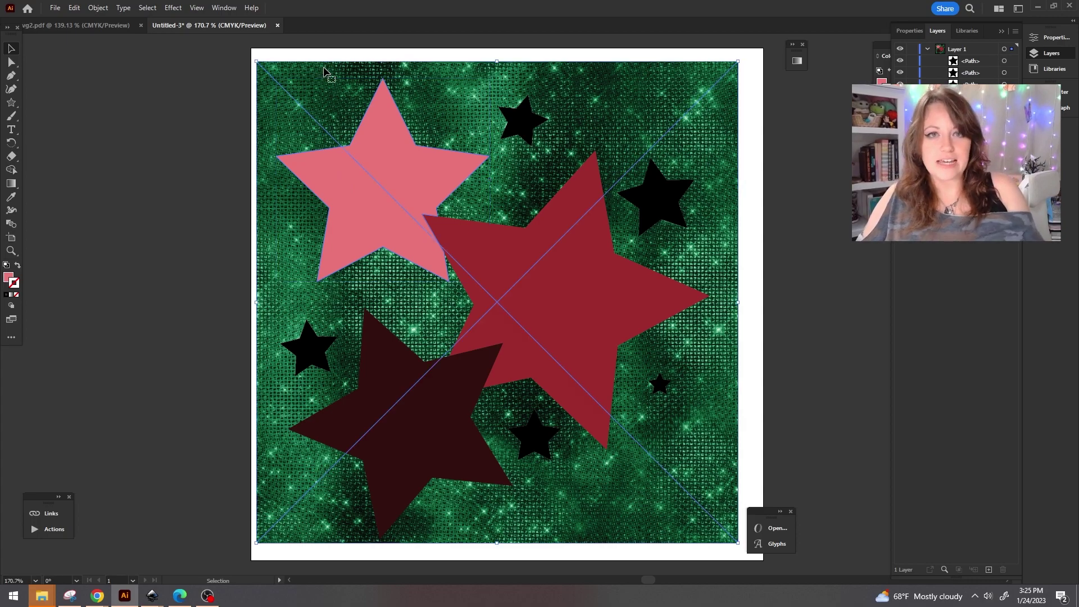
pyautogui.rightClick(331, 106)
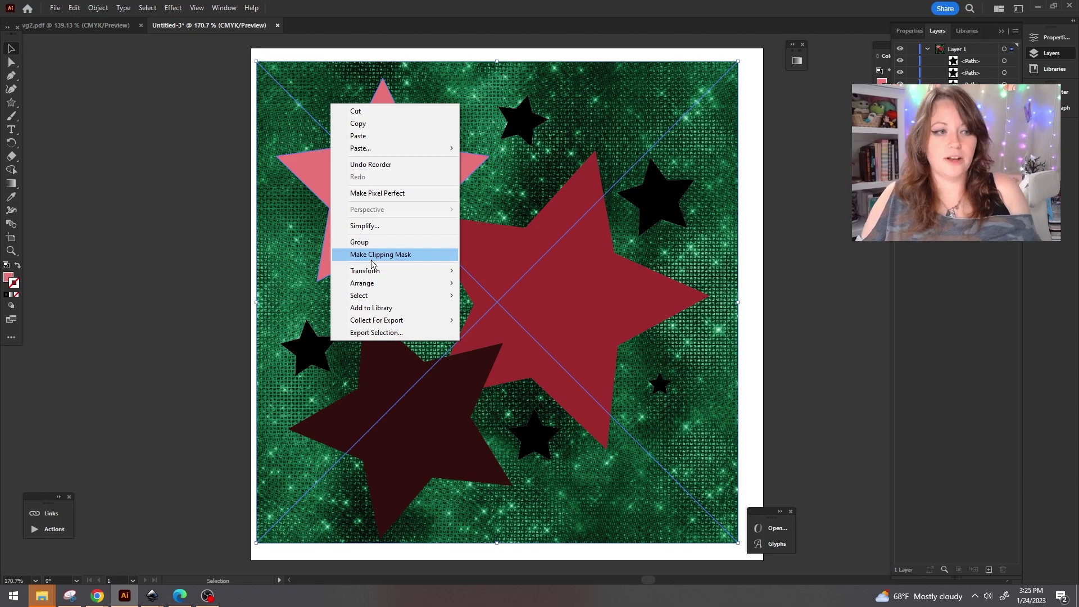
pyautogui.click(371, 259)
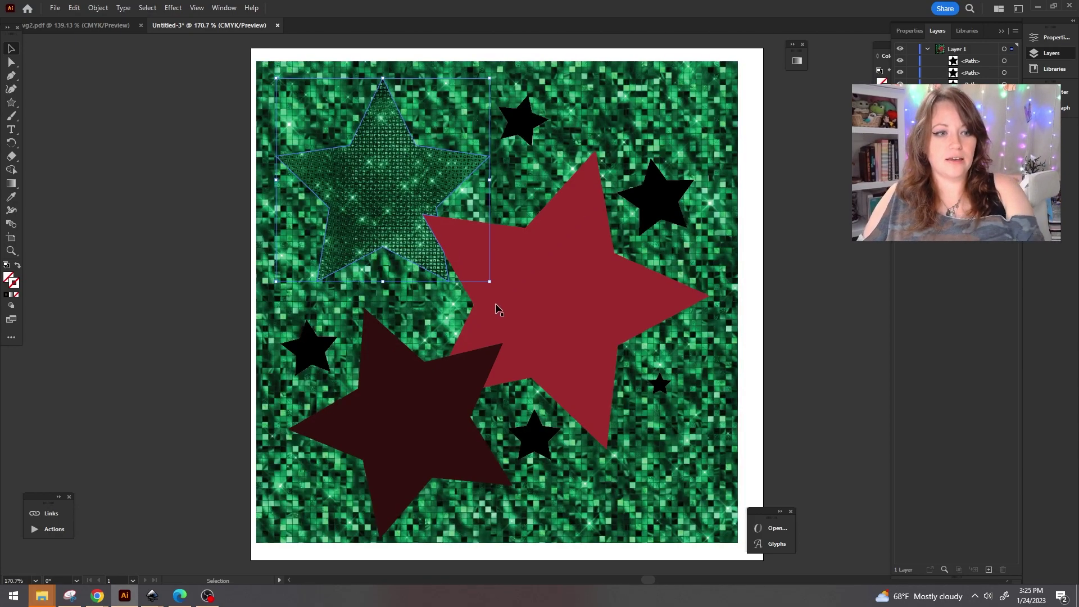
# Clip the sequin texture into the red star and the green foil into the dark star.
pyautogui.click(559, 296)
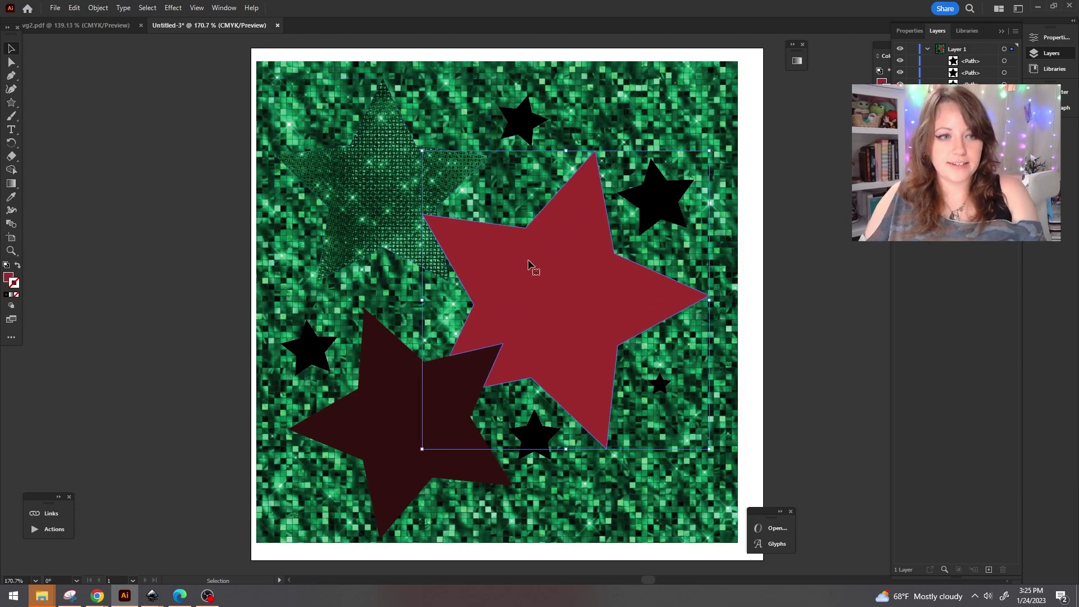
pyautogui.keyDown('shift'); pyautogui.click(721, 82); pyautogui.keyUp('shift')
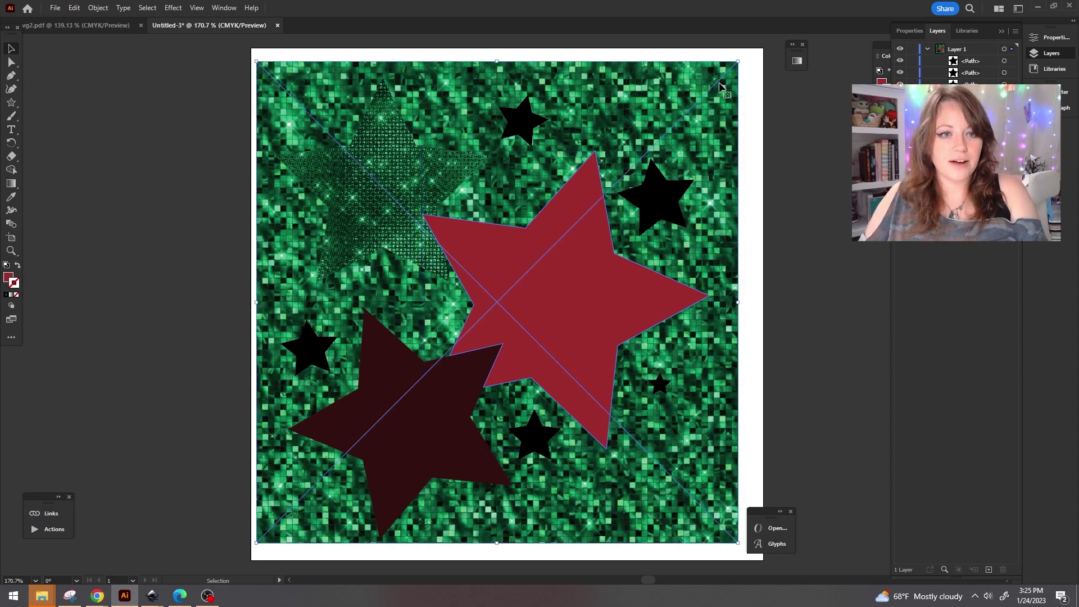
pyautogui.rightClick(720, 84)
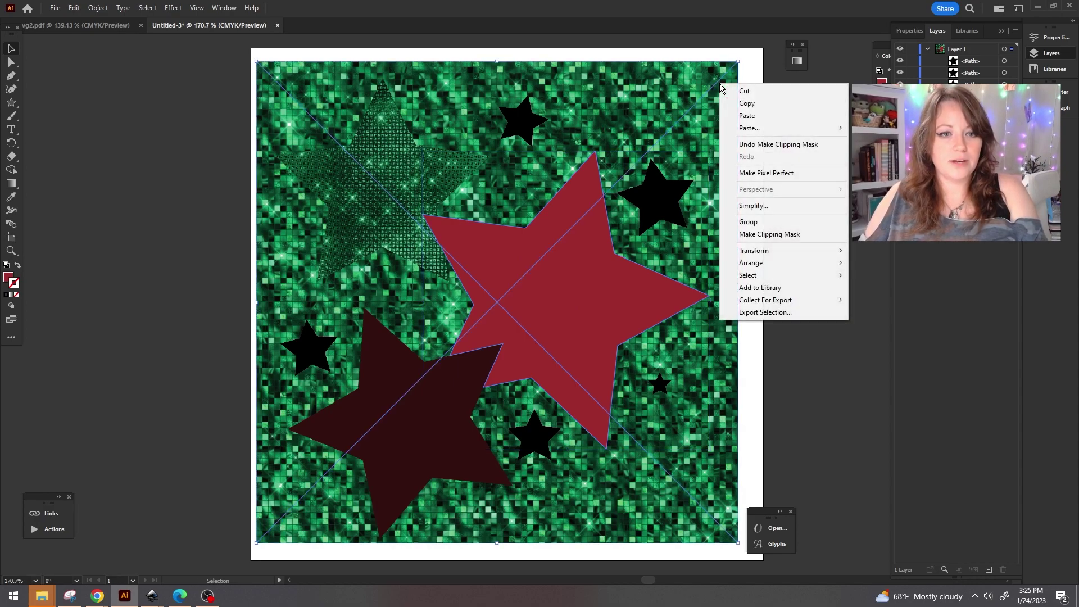
pyautogui.click(784, 235)
pyautogui.click(406, 431)
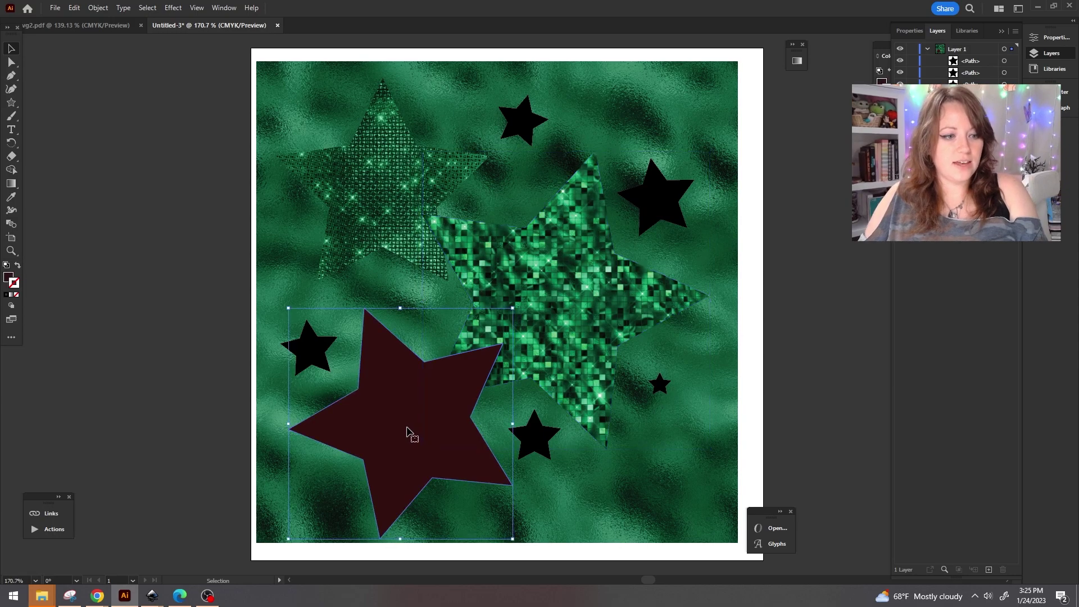
pyautogui.keyDown('shift'); pyautogui.click(662, 493); pyautogui.keyUp('shift')
pyautogui.rightClick(669, 483)
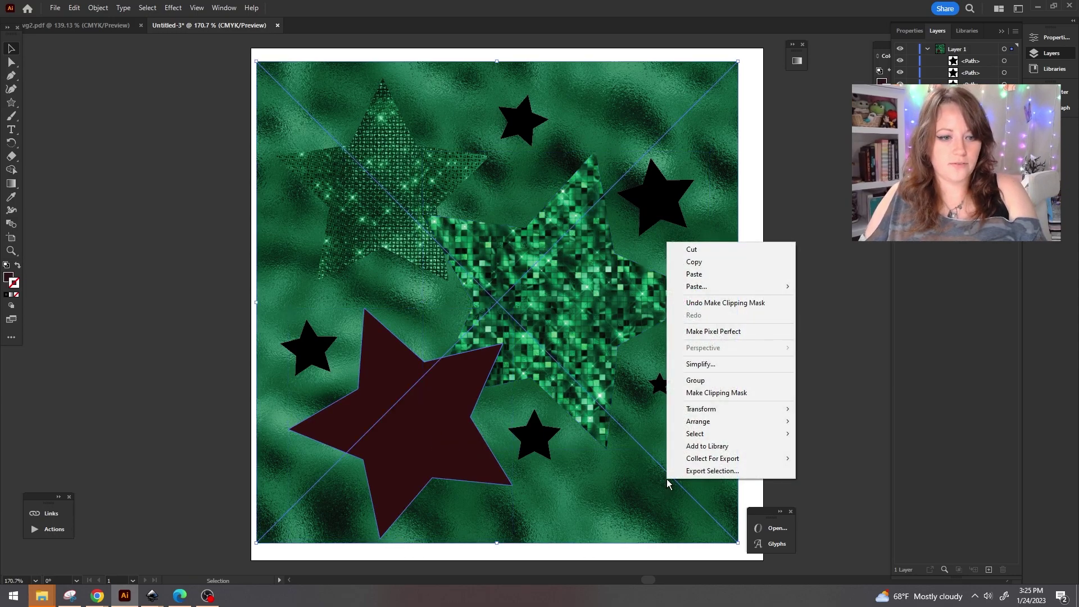
pyautogui.click(727, 393)
pyautogui.click(813, 360)
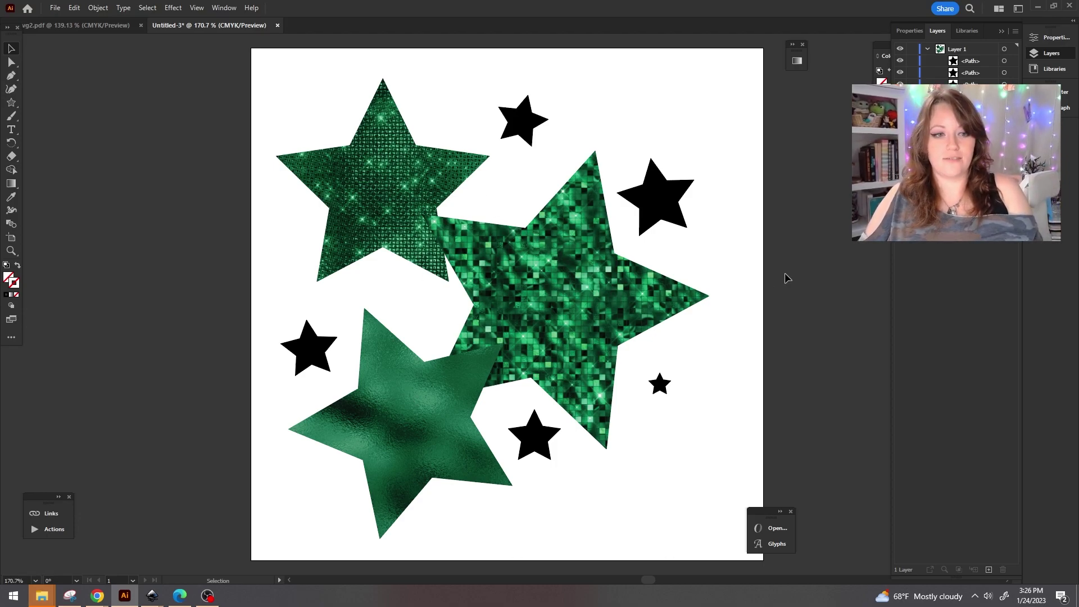
# Export the artboard as PDF via Export for Screens, replacing the existing Artboard 1.pdf.
pyautogui.click(54, 8)
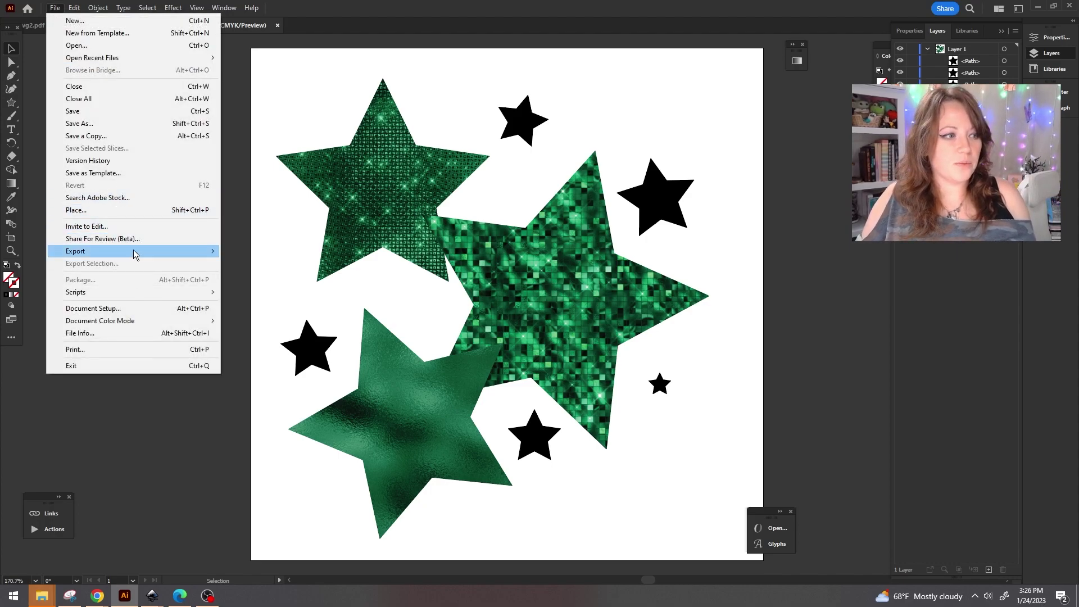
pyautogui.moveTo(134, 249)
pyautogui.click(361, 254)
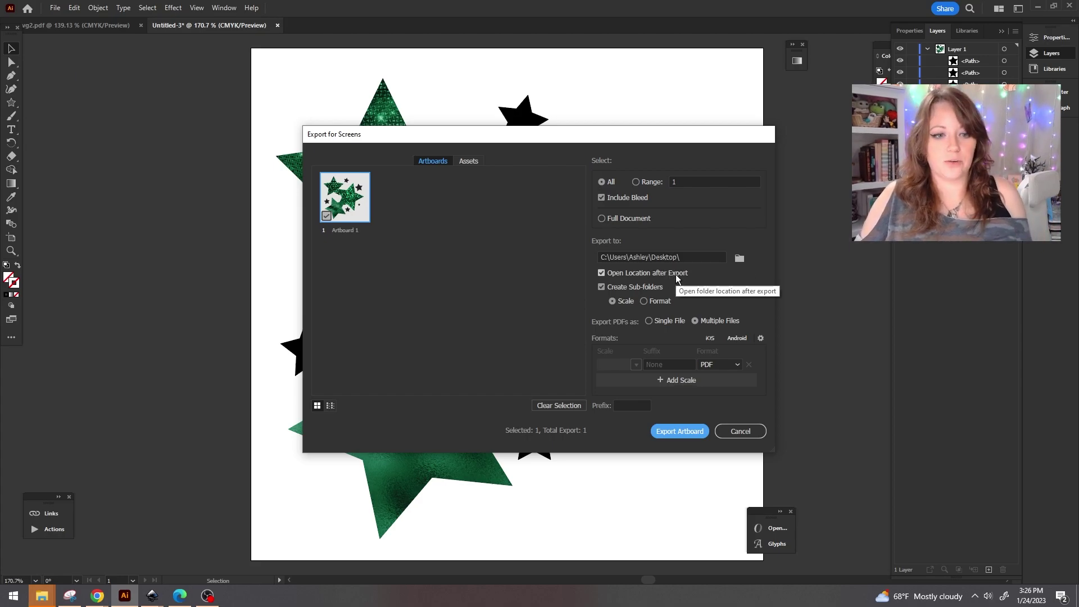
pyautogui.click(740, 365)
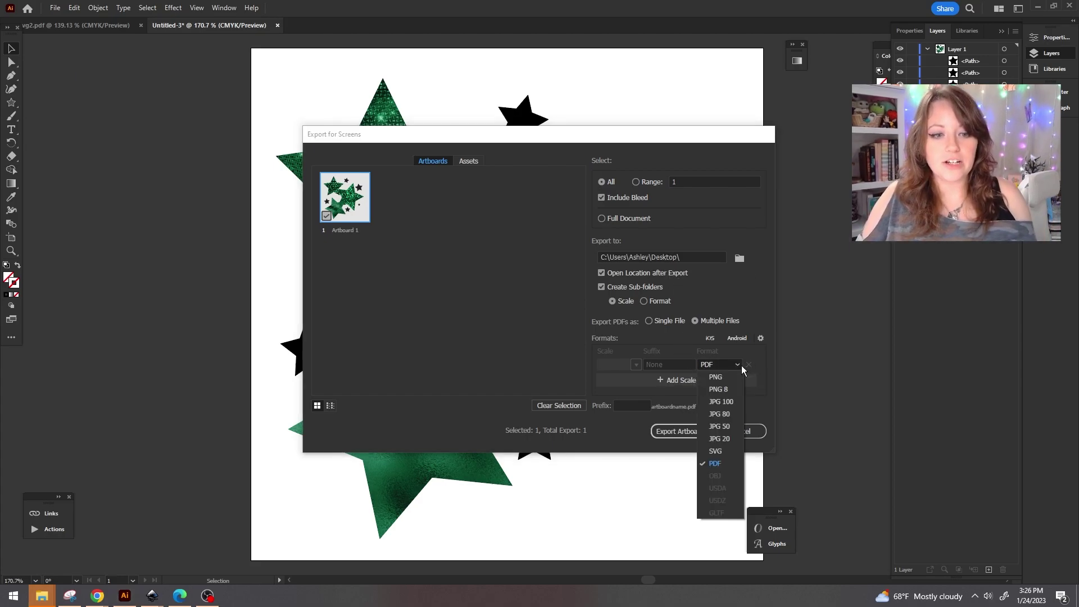
pyautogui.click(729, 466)
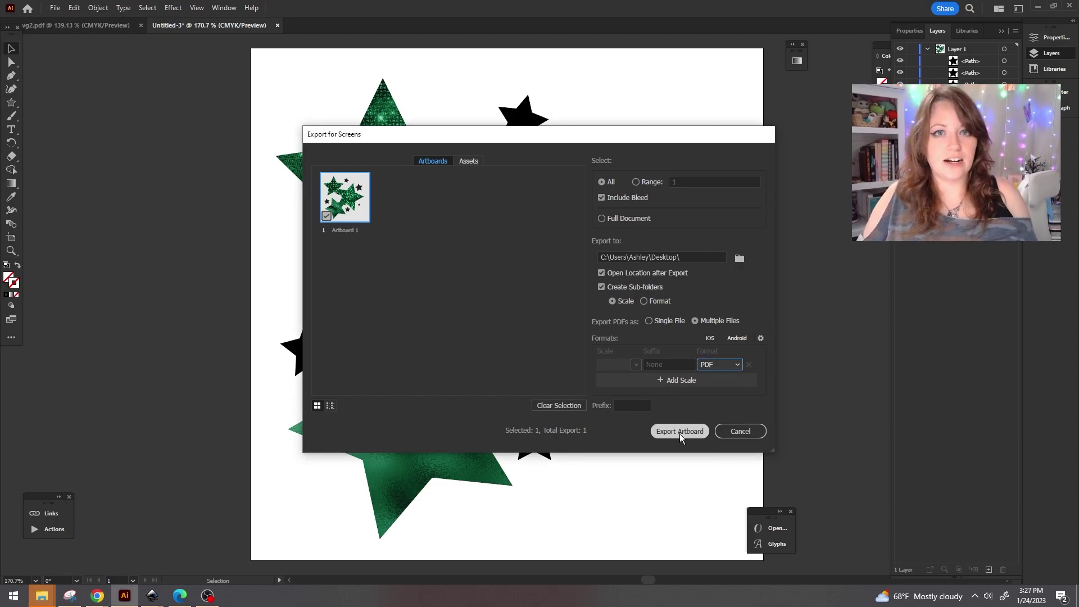
pyautogui.click(679, 431)
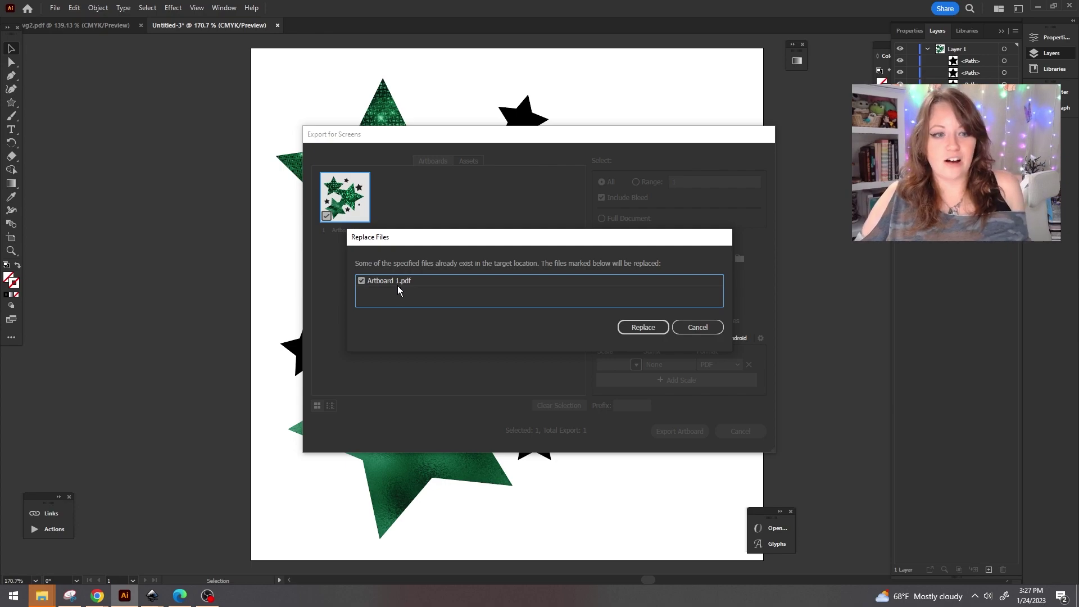
pyautogui.click(655, 327)
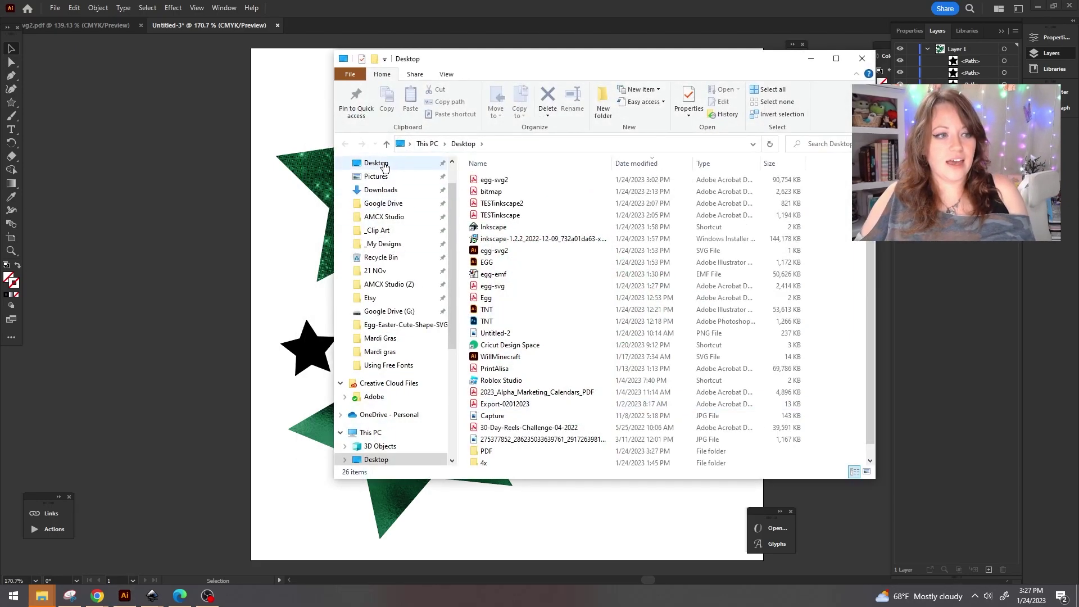
# Open Artboard 1.pdf from the Desktop PDF folder to check it, then close it.
pyautogui.click(384, 167)
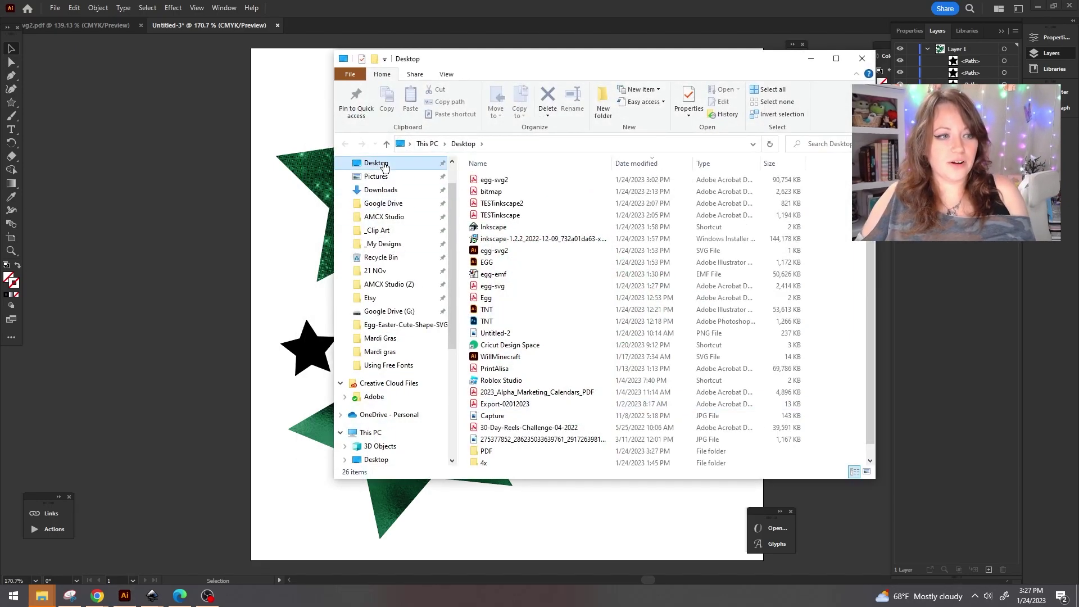
pyautogui.doubleClick(494, 449)
pyautogui.click(511, 179)
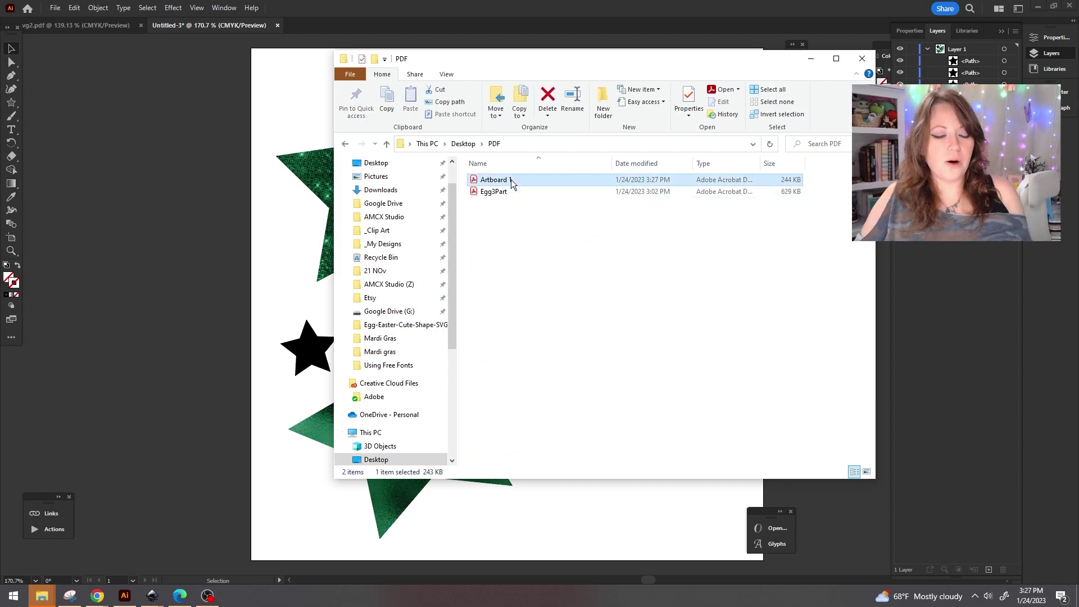
pyautogui.doubleClick(511, 180)
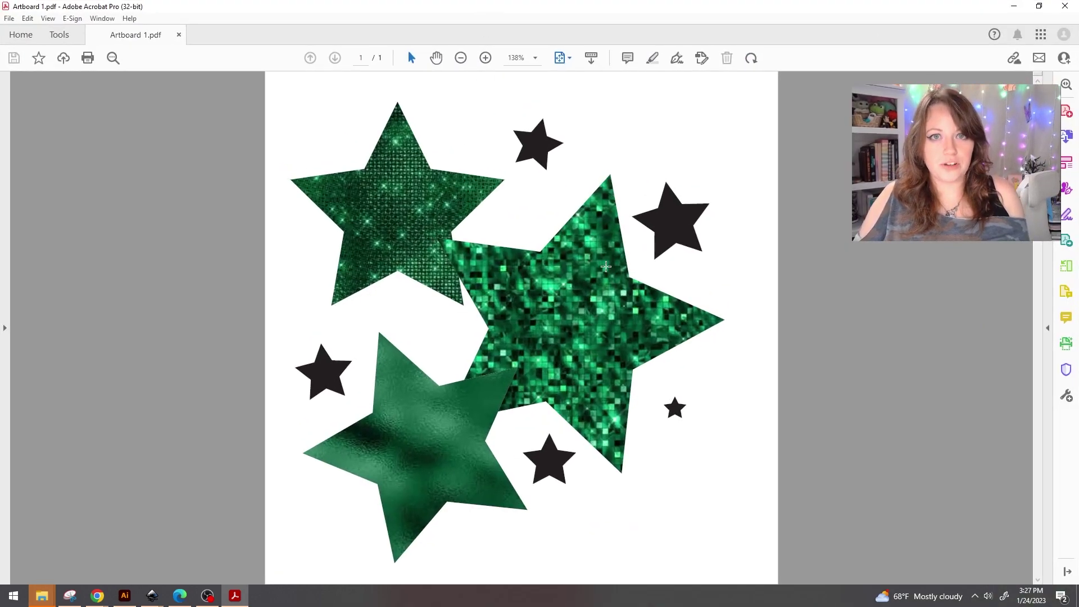
pyautogui.click(1065, 6)
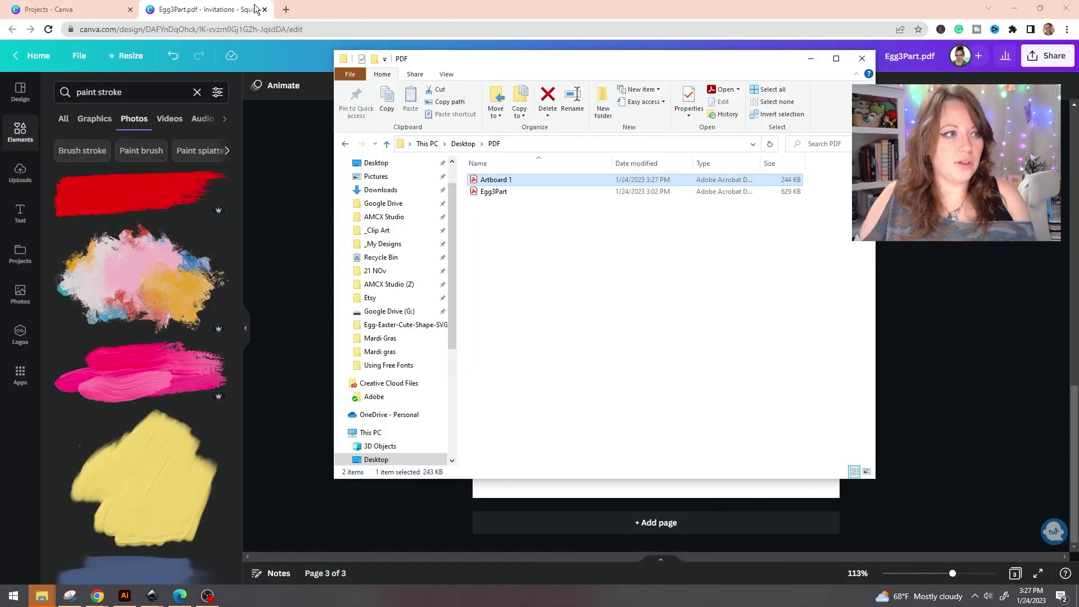
# Import Artboard 1.pdf from the Desktop PDF folder through Create a design > Import file.
pyautogui.click(255, 8)
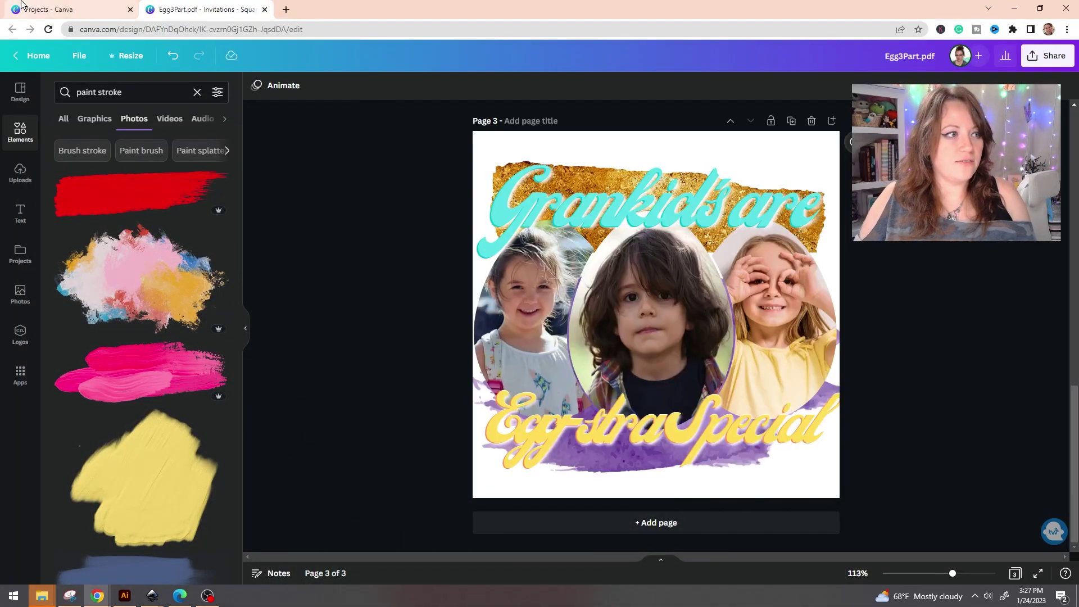
pyautogui.click(73, 9)
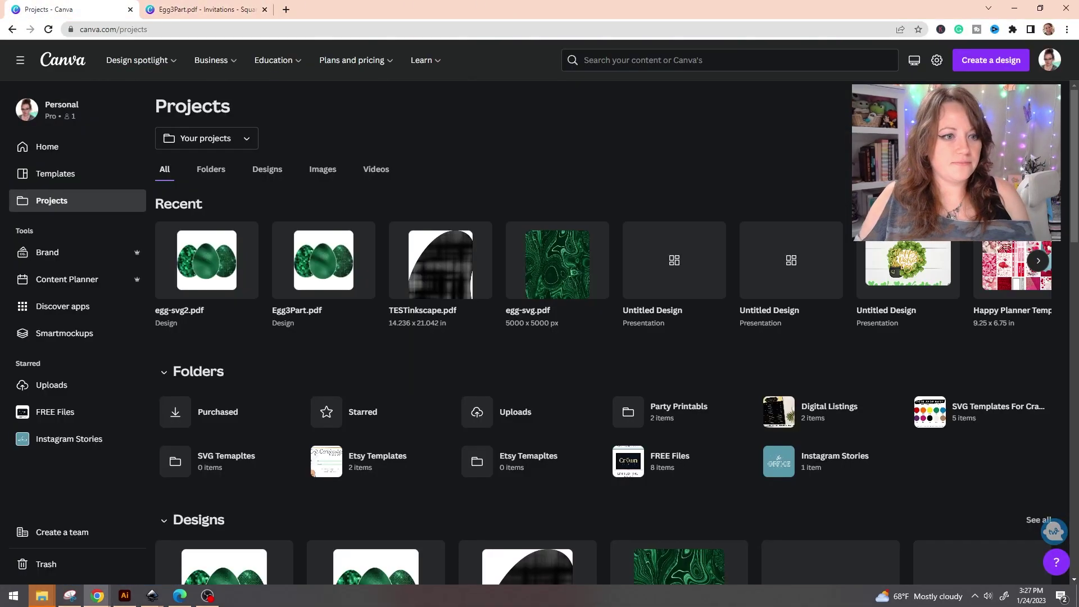
pyautogui.click(992, 62)
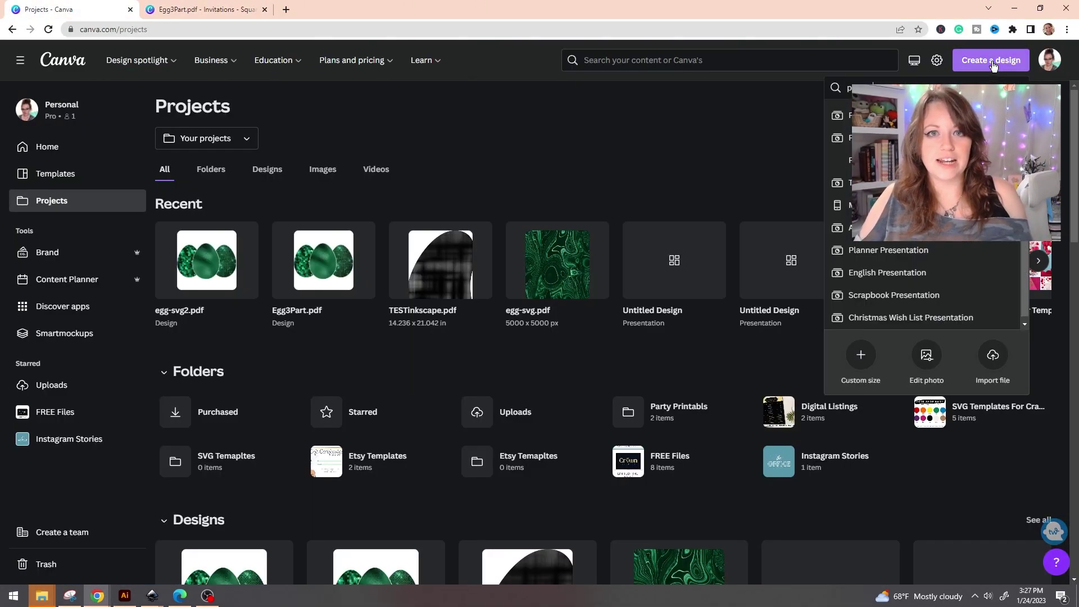
pyautogui.click(994, 360)
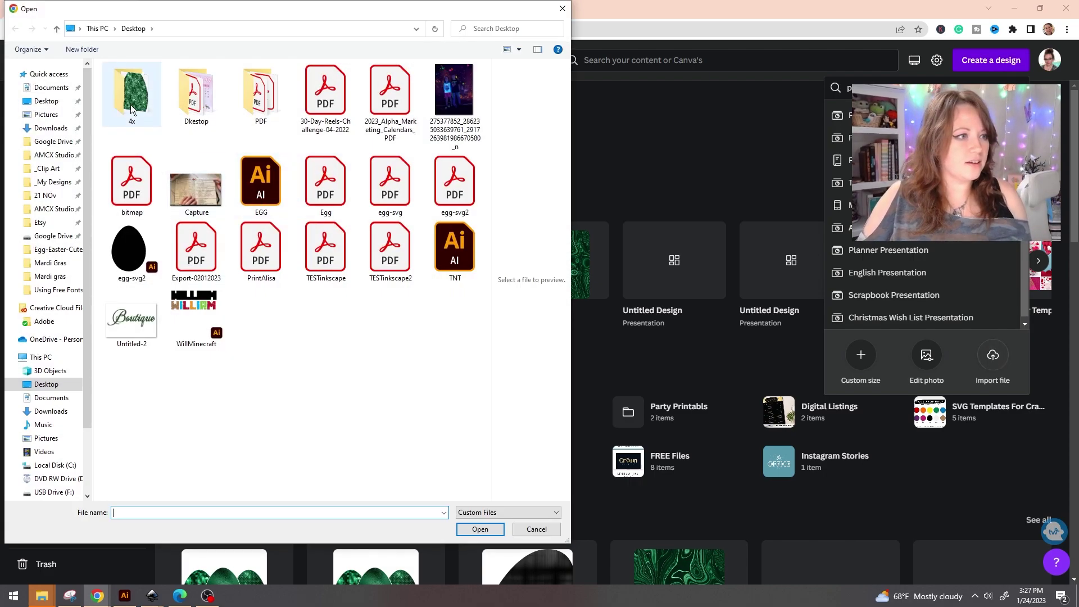
pyautogui.doubleClick(259, 96)
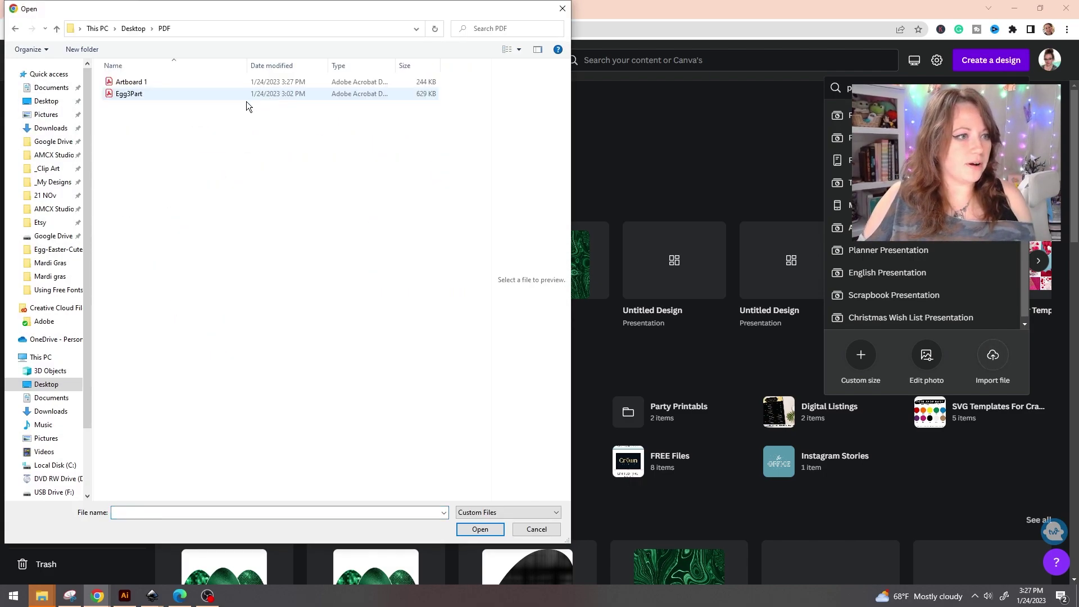
pyautogui.click(171, 82)
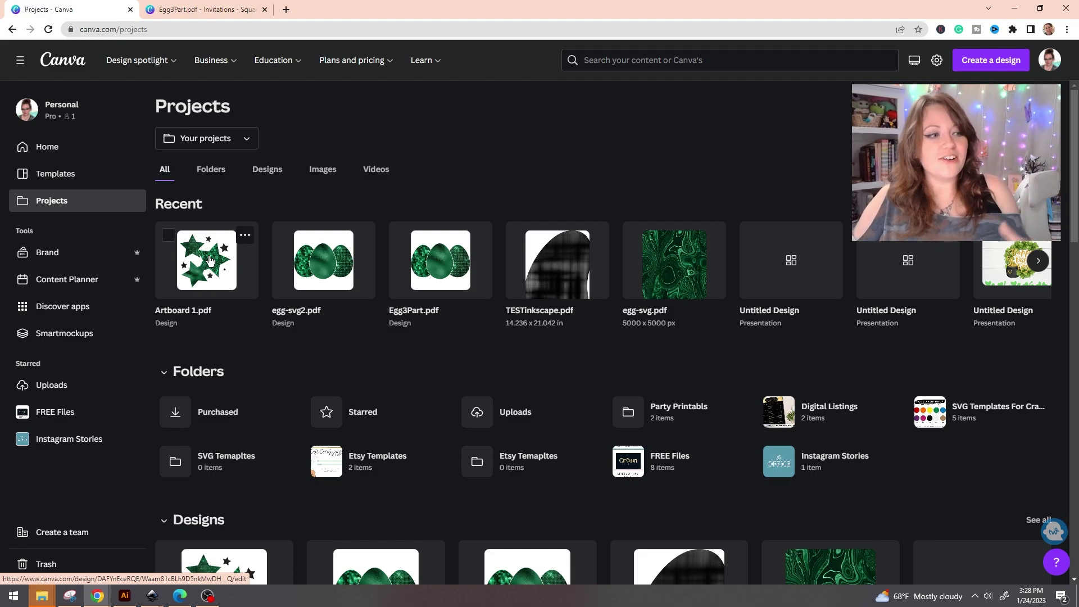
# Open Artboard 1.pdf and detach and delete the glitter and foil textures from all three stars.
pyautogui.click(210, 259)
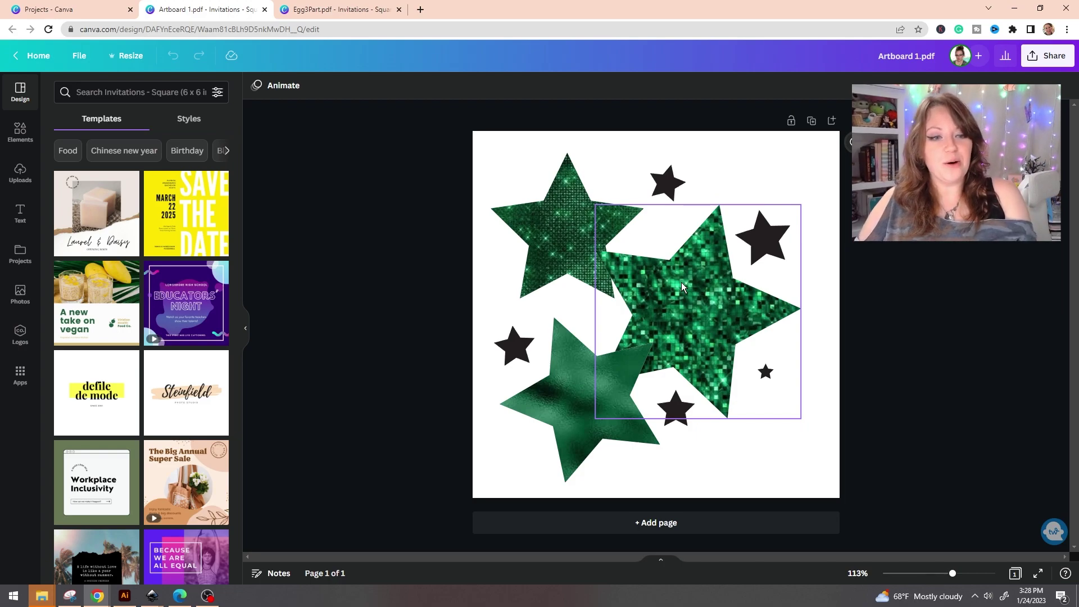
pyautogui.click(551, 234)
pyautogui.rightClick(551, 239)
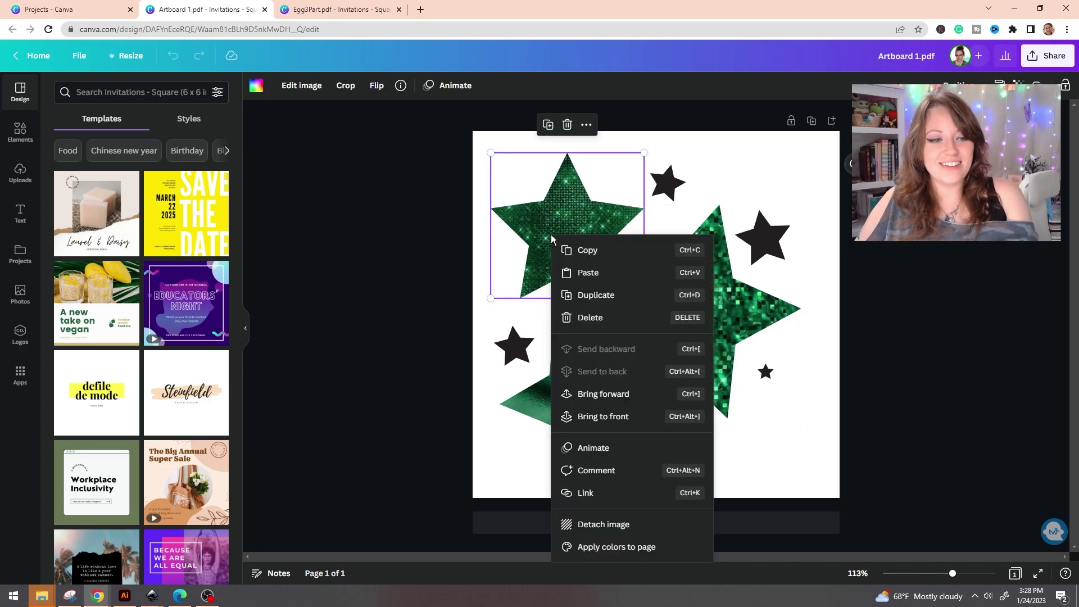
pyautogui.click(633, 523)
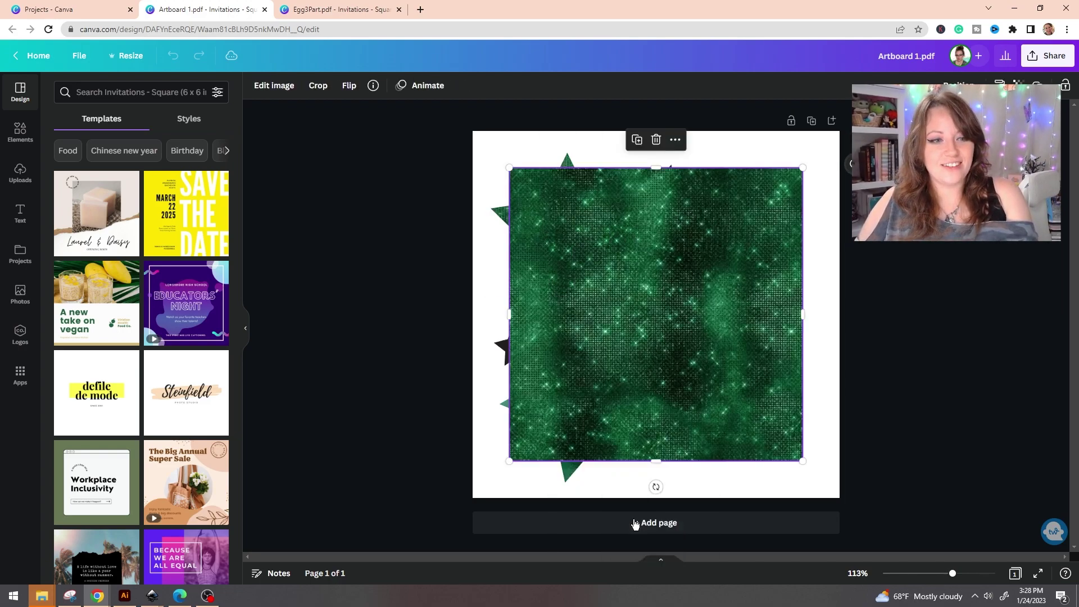
pyautogui.hotkey('ctrl', 'z')
pyautogui.rightClick(726, 326)
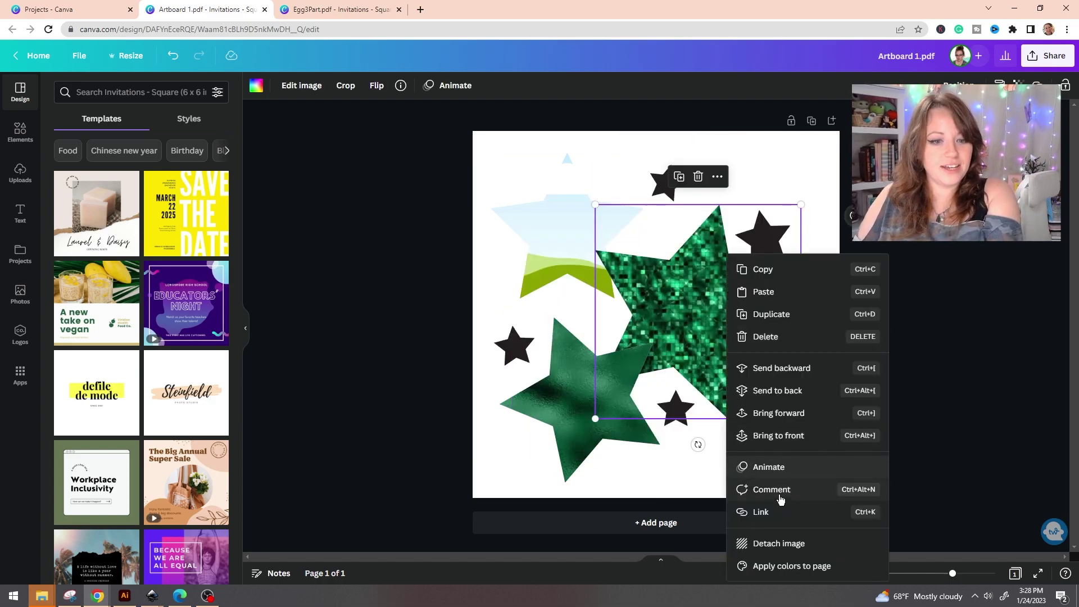
pyautogui.click(792, 544)
pyautogui.press('Delete')
pyautogui.click(586, 450)
pyautogui.rightClick(585, 450)
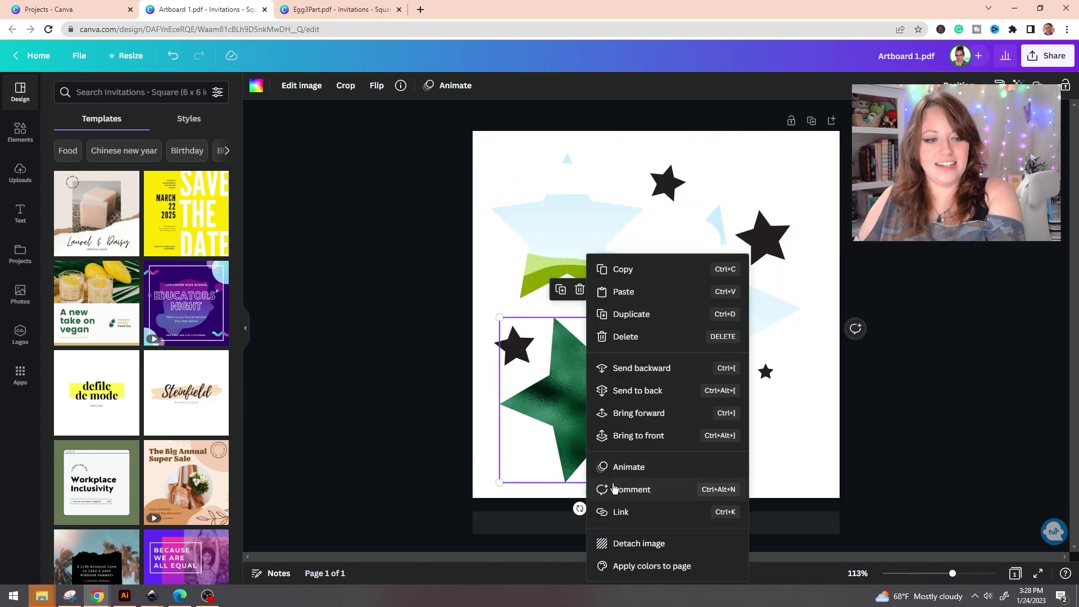
pyautogui.click(630, 540)
pyautogui.press('Delete')
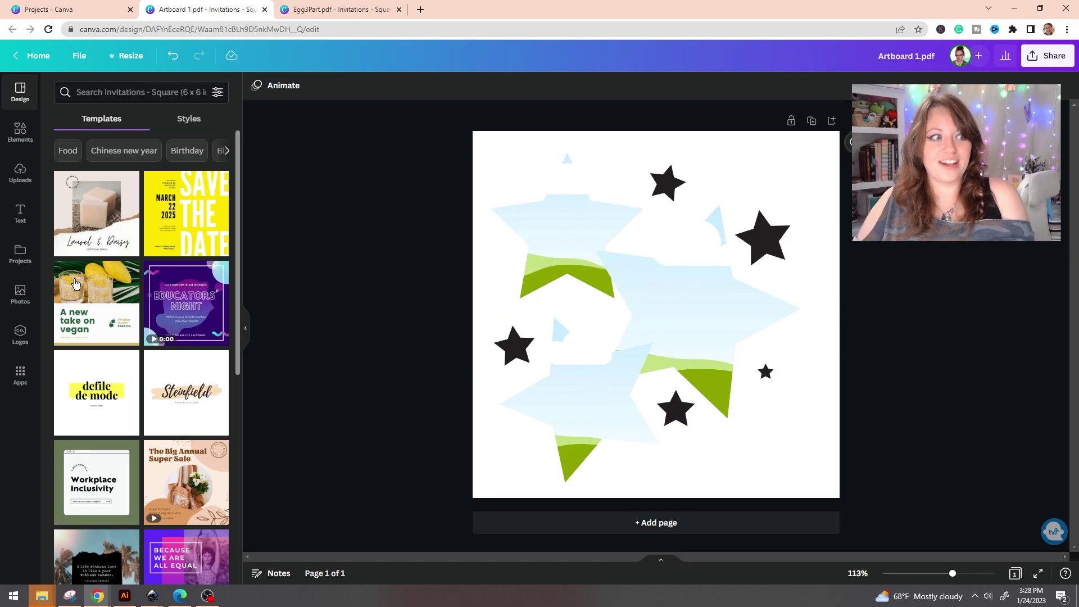
# Search Canva's Elements for 'photo' and show only the photo results.
pyautogui.click(20, 132)
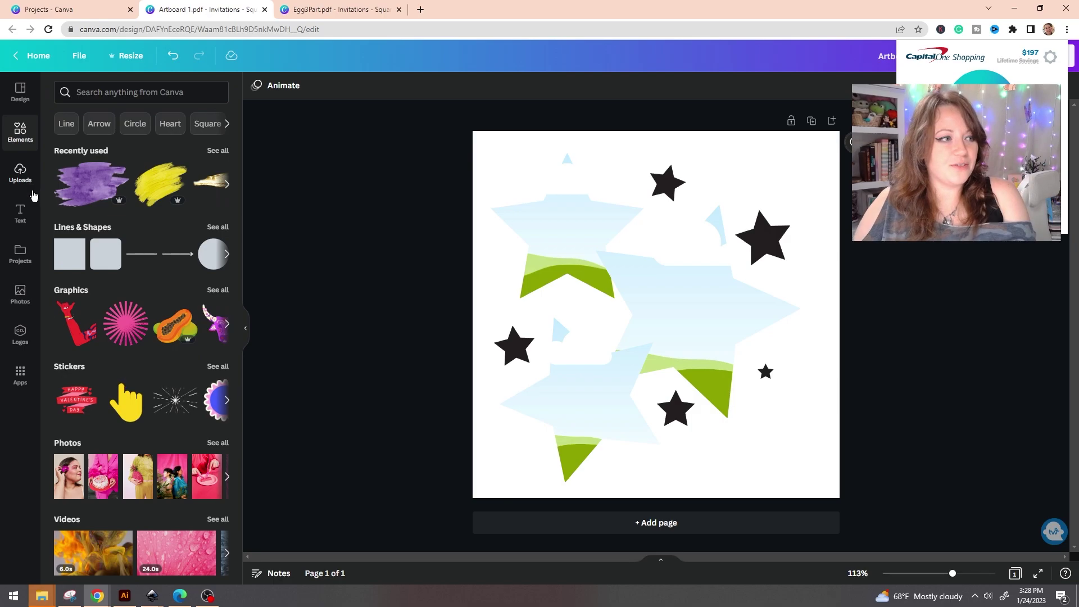
pyautogui.click(126, 92)
pyautogui.write('photo')
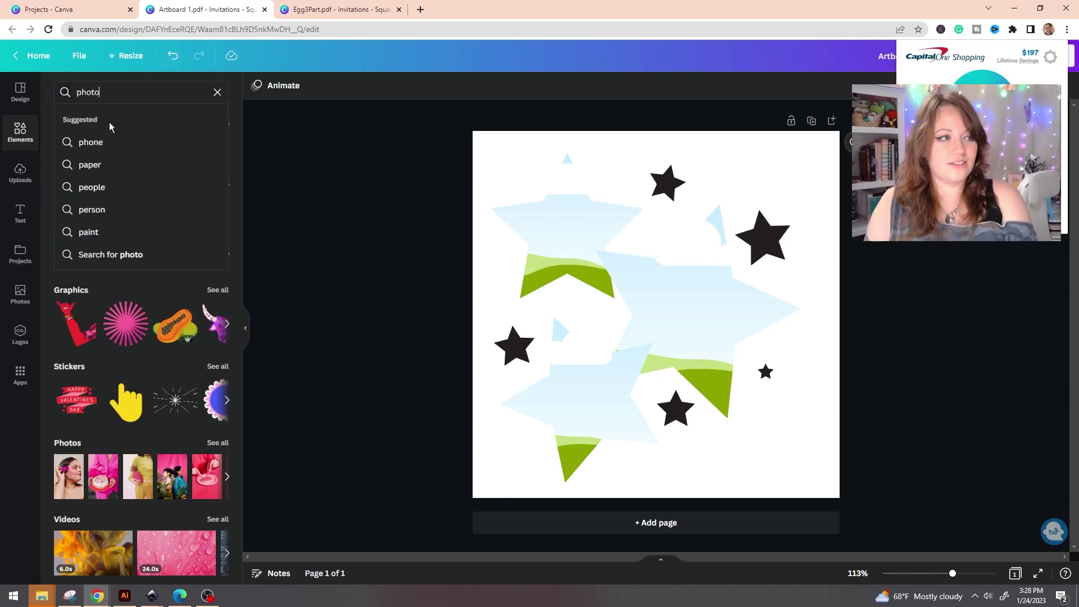
pyautogui.press('Return')
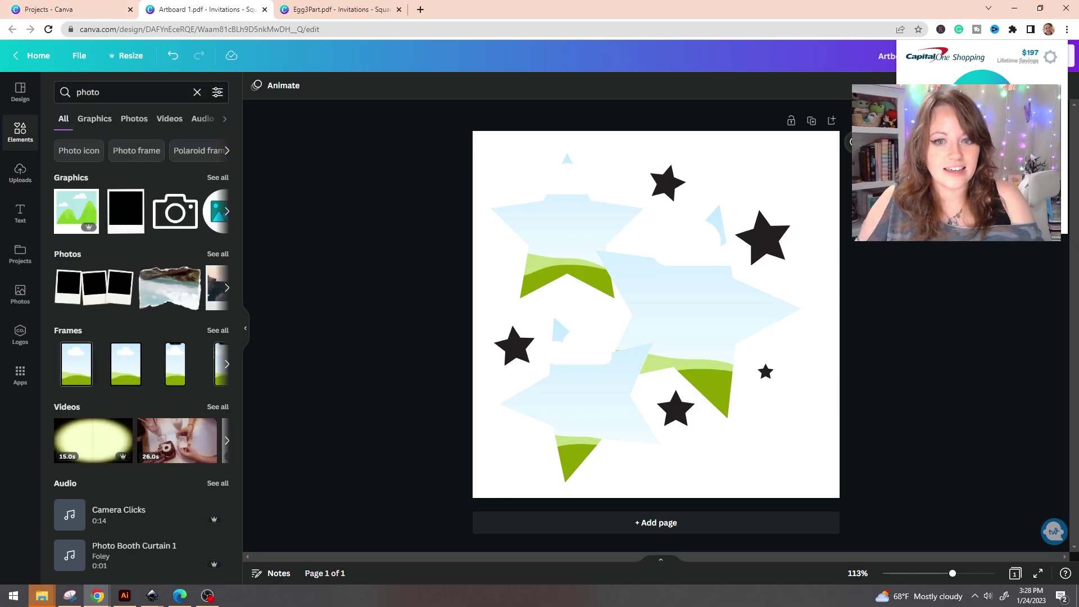
pyautogui.click(217, 406)
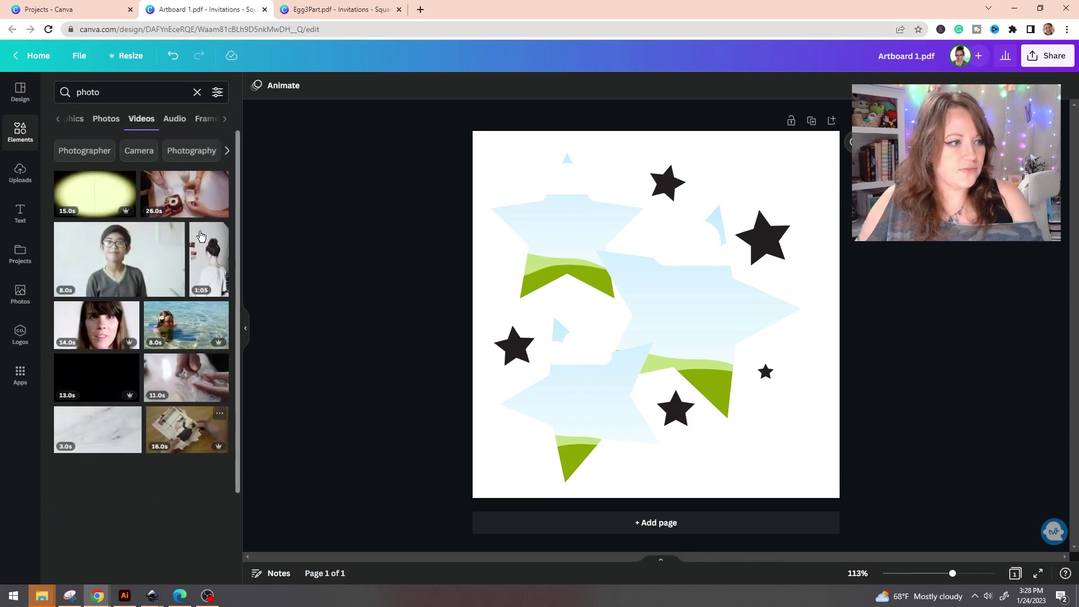
pyautogui.click(108, 119)
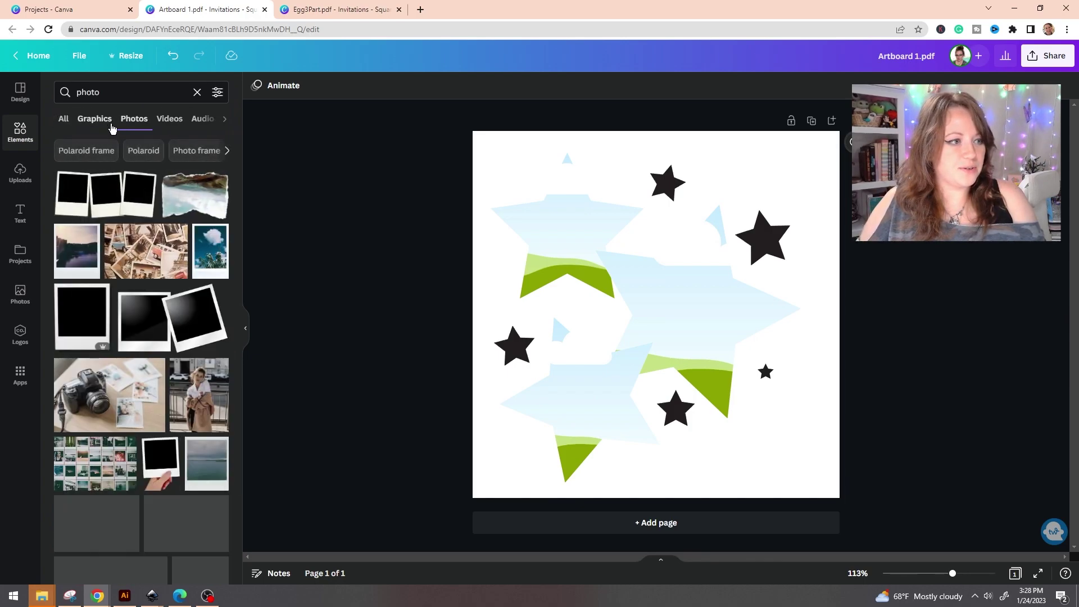
# Place the camera photo into the top-left star frame and adjust its fit.
pyautogui.moveTo(153, 386); pyautogui.dragTo(544, 239)
pyautogui.doubleClick(565, 218)
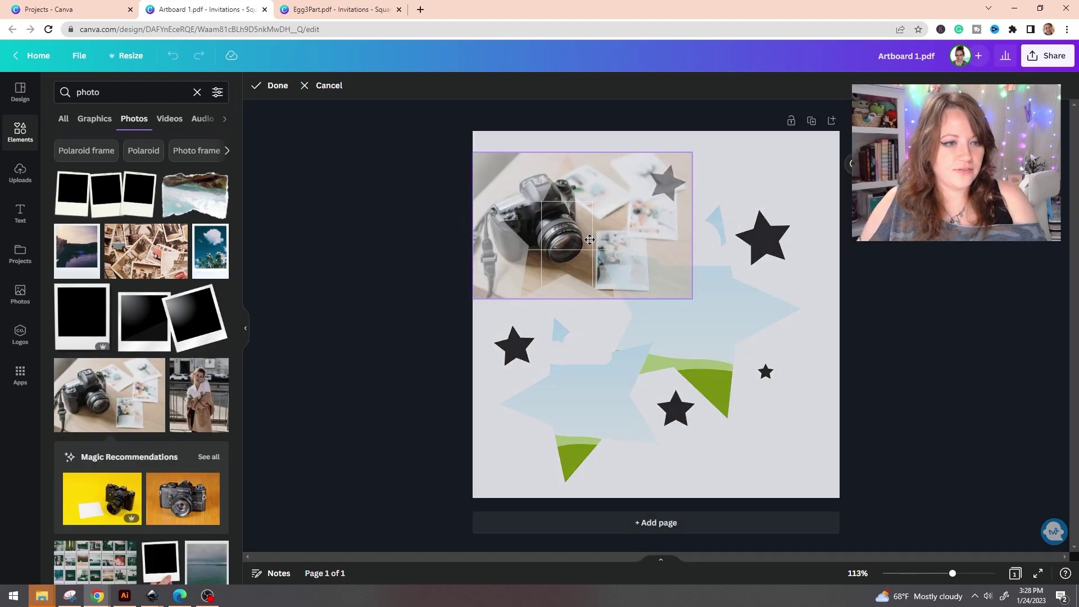
pyautogui.click(380, 285)
# Fill the other two stars with the flower and hooded photographer photos.
pyautogui.scroll(-5, 77, 457)
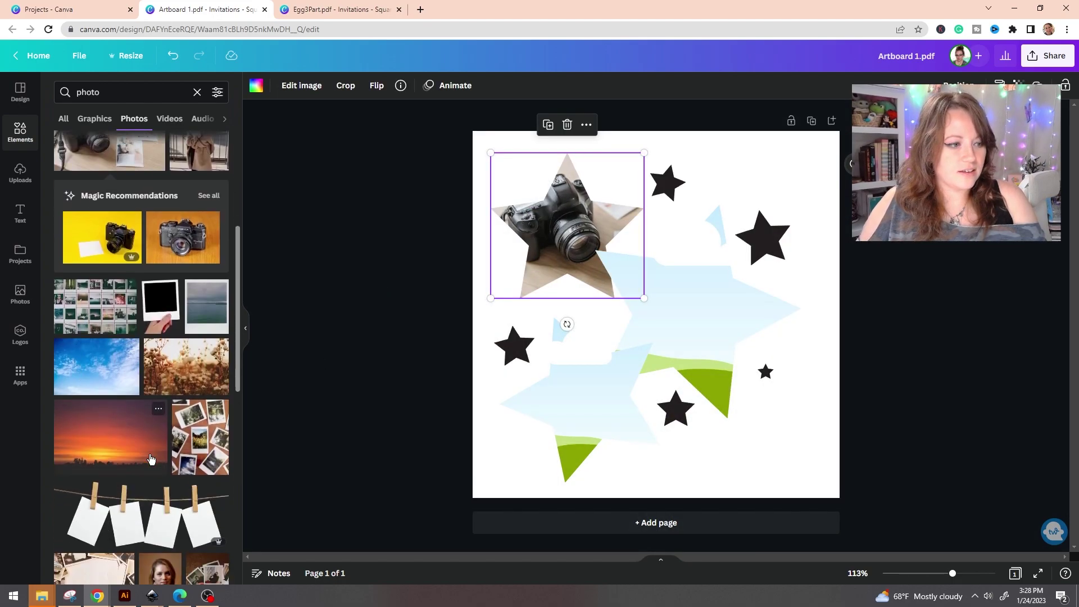
pyautogui.scroll(-2, 150, 460)
pyautogui.moveTo(185, 293); pyautogui.dragTo(664, 323)
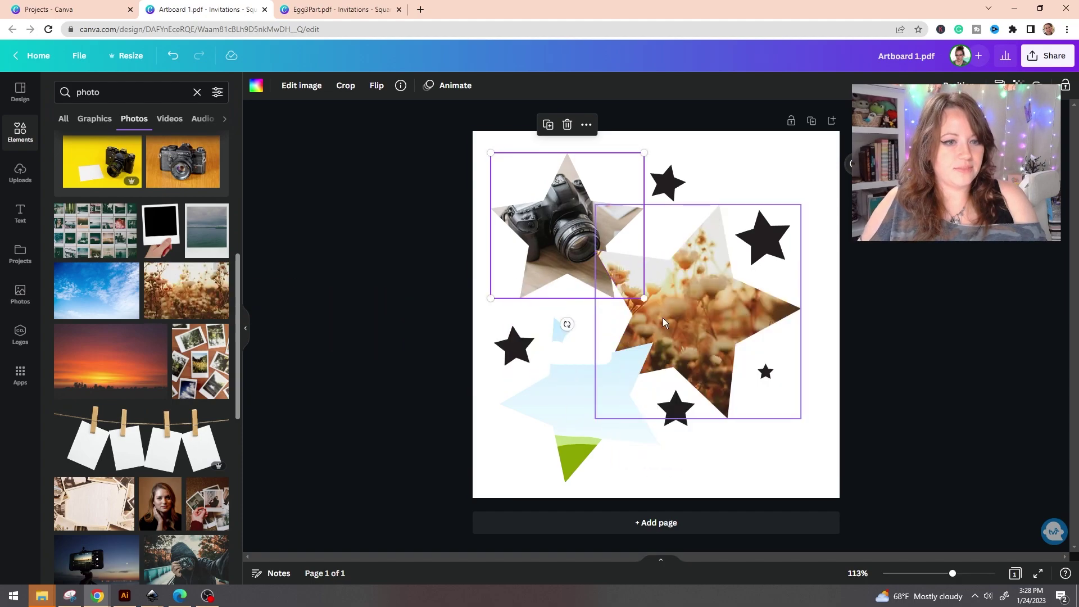
pyautogui.scroll(-5, 166, 344)
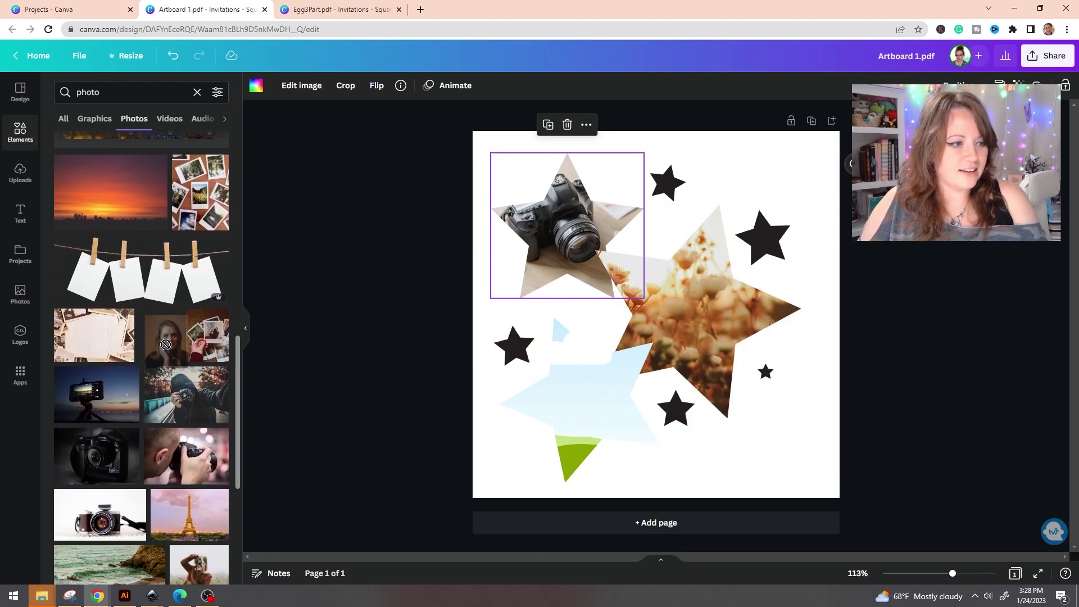
pyautogui.moveTo(186, 393); pyautogui.dragTo(539, 394)
pyautogui.doubleClick(562, 394)
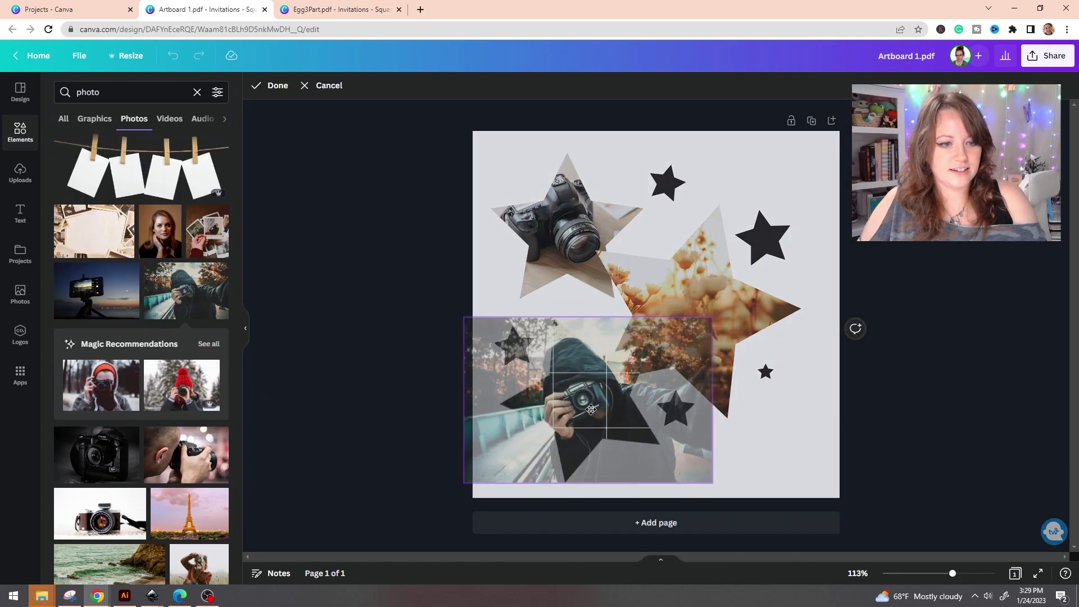
pyautogui.click(898, 420)
pyautogui.click(899, 420)
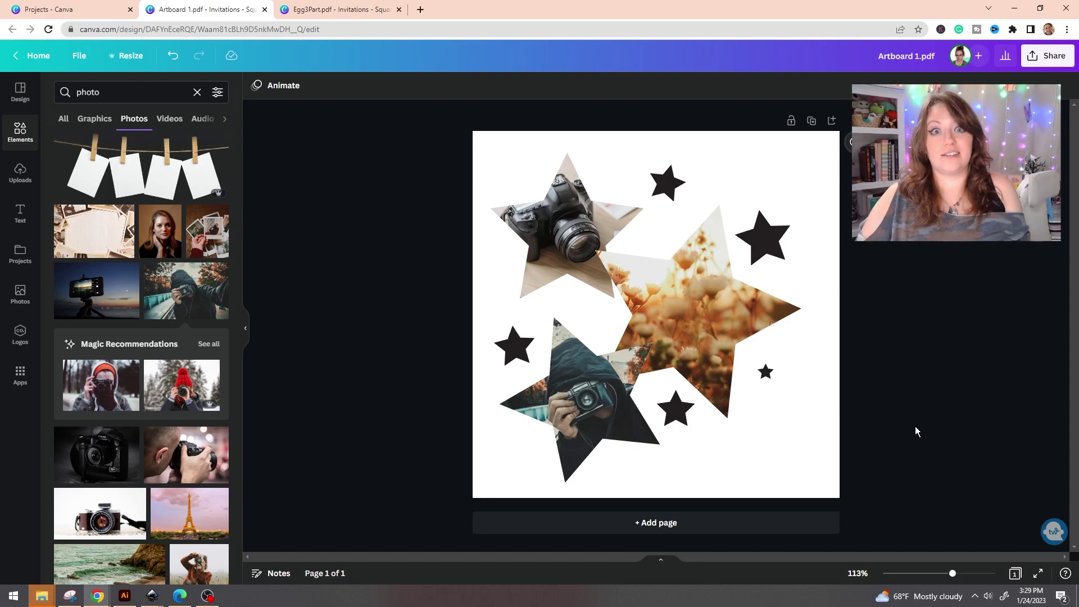
# Recolour the small top star yellow and the small left star purple.
pyautogui.click(668, 183)
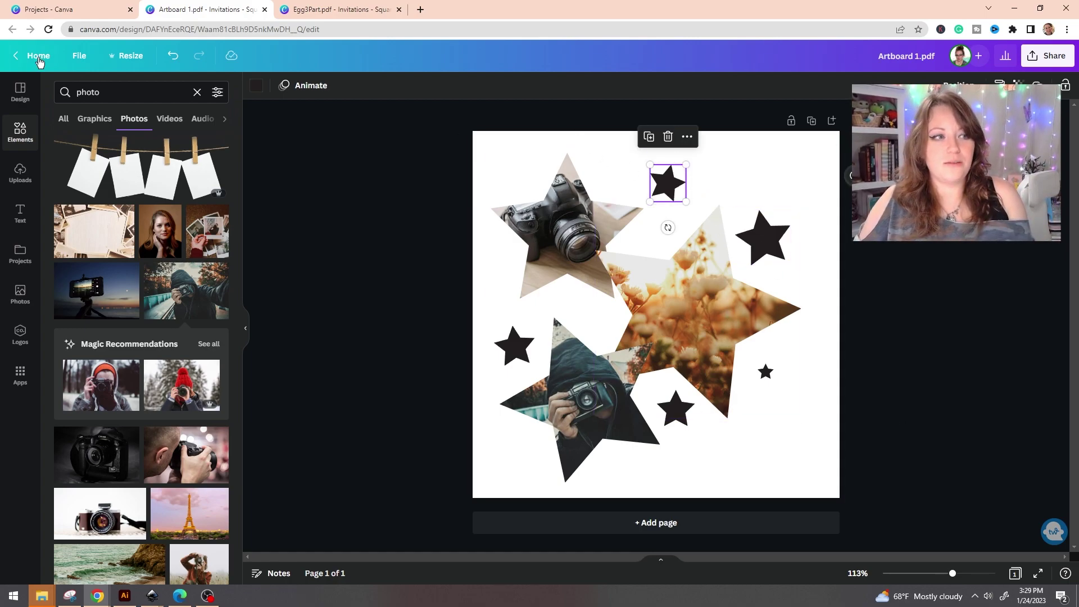
pyautogui.click(257, 88)
pyautogui.click(186, 233)
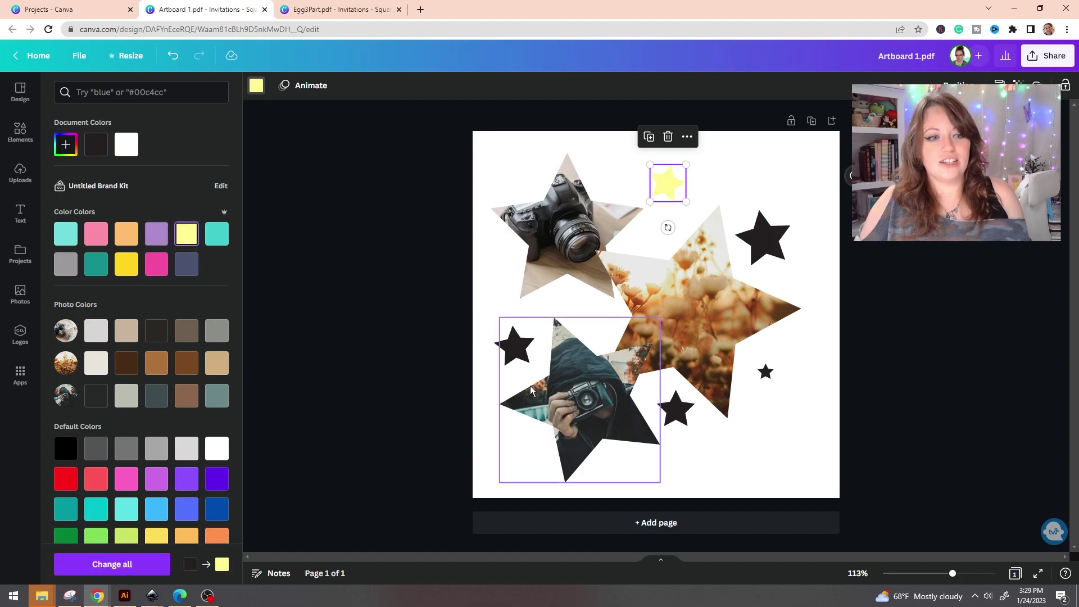
pyautogui.click(514, 344)
pyautogui.click(156, 233)
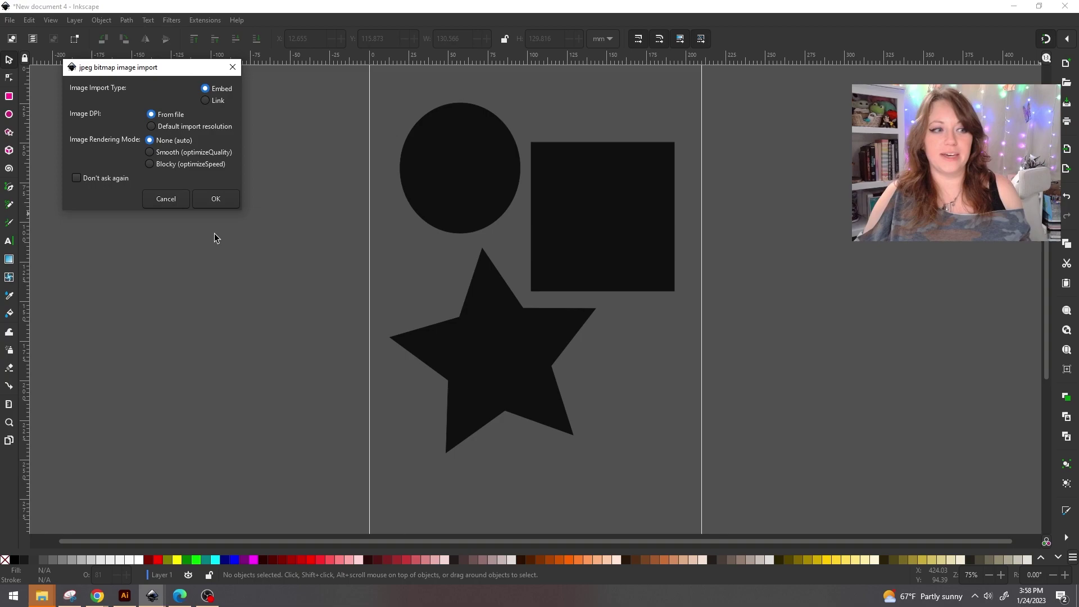
pyautogui.click(224, 204)
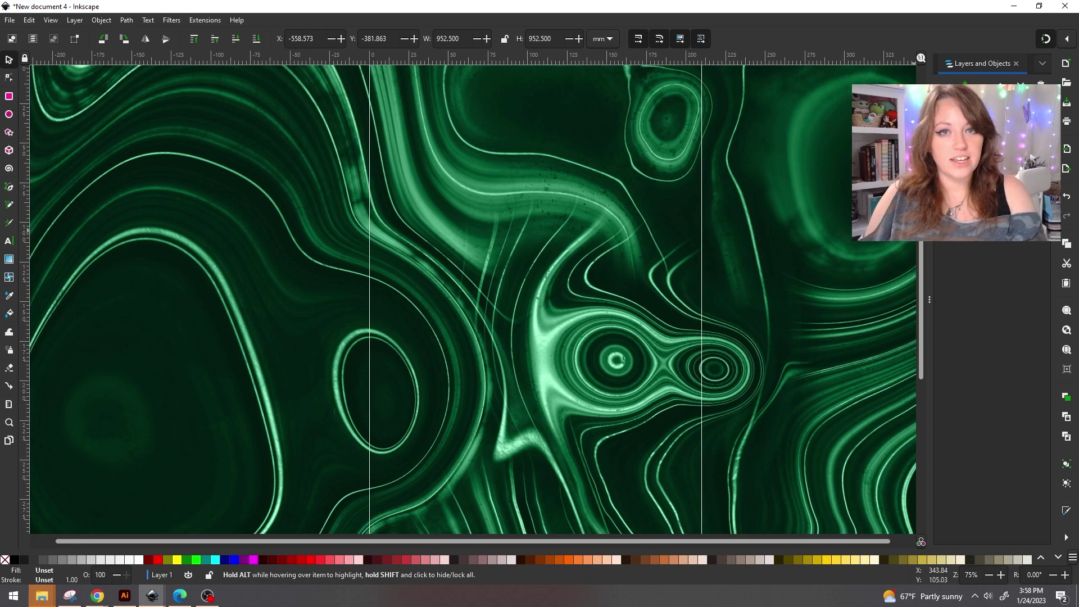
pyautogui.click(981, 156)
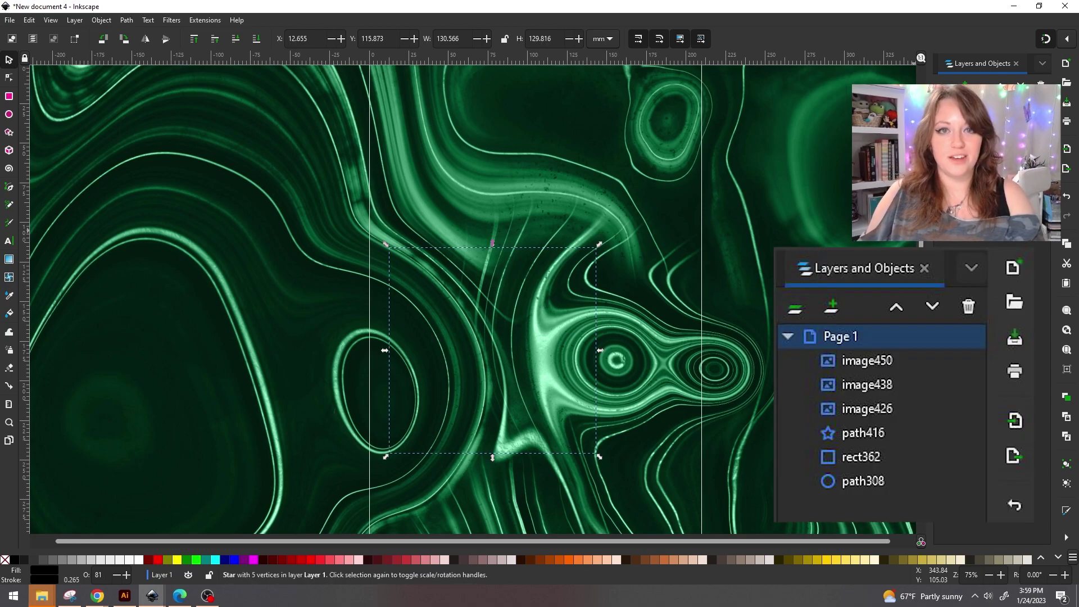
pyautogui.press('Tab')
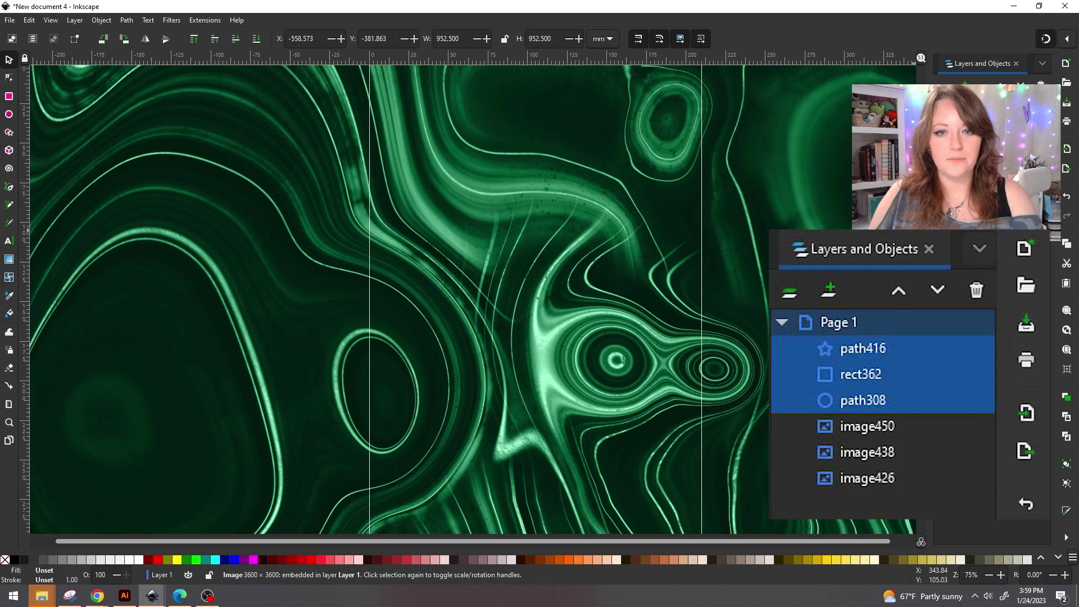
pyautogui.press('Tab')
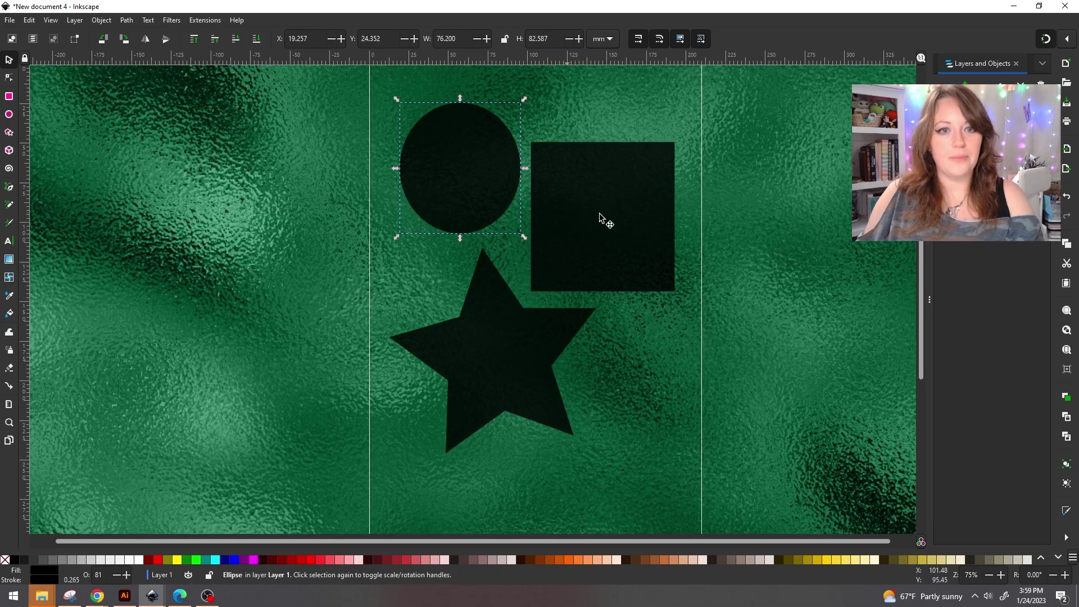
# Clip the foil texture into the circle, malachite into the square and glitter into the star.
pyautogui.click(760, 332)
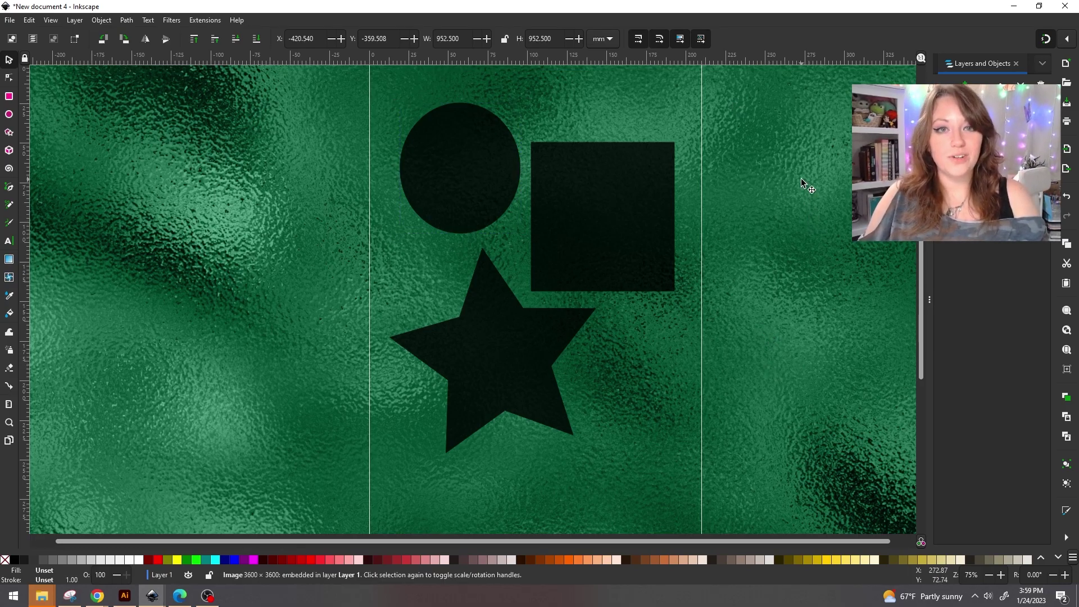
pyautogui.keyDown('shift'); pyautogui.click(477, 171); pyautogui.keyUp('shift')
pyautogui.rightClick(480, 170)
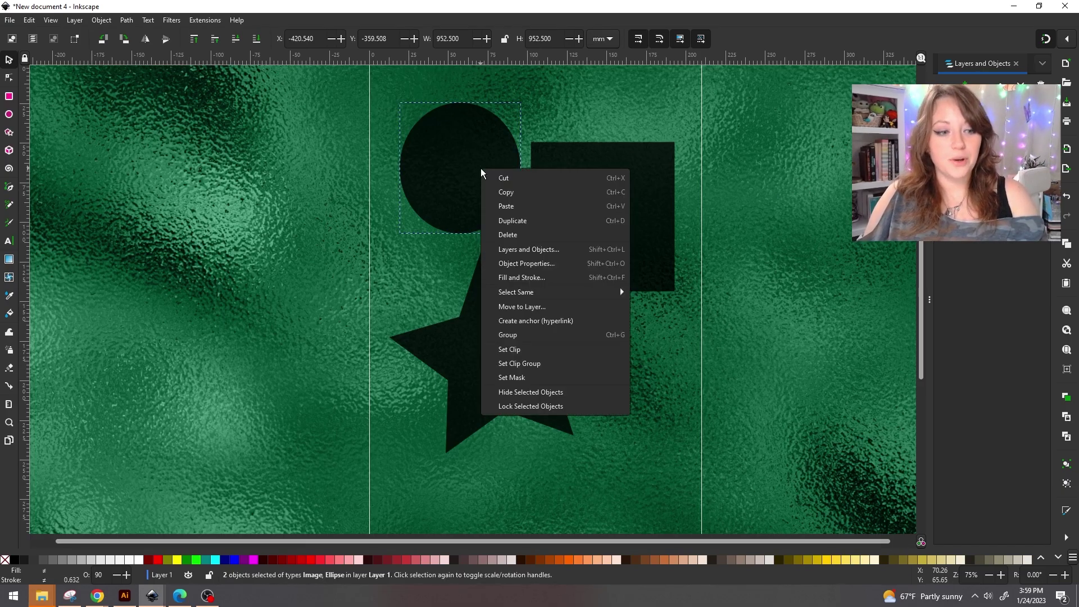
pyautogui.click(534, 352)
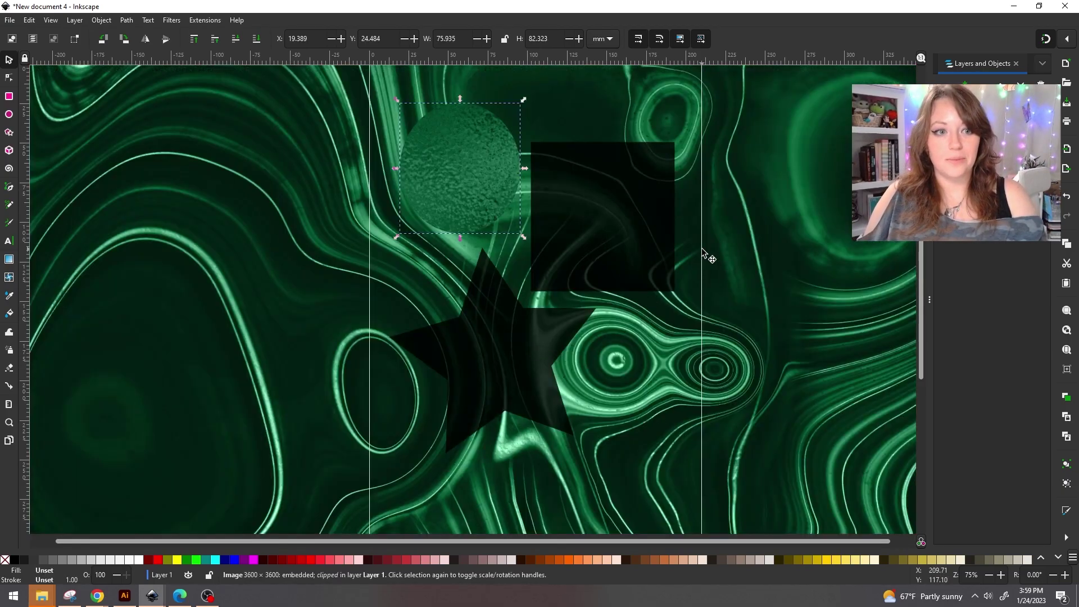
pyautogui.click(828, 234)
pyautogui.keyDown('shift'); pyautogui.click(640, 194); pyautogui.keyUp('shift')
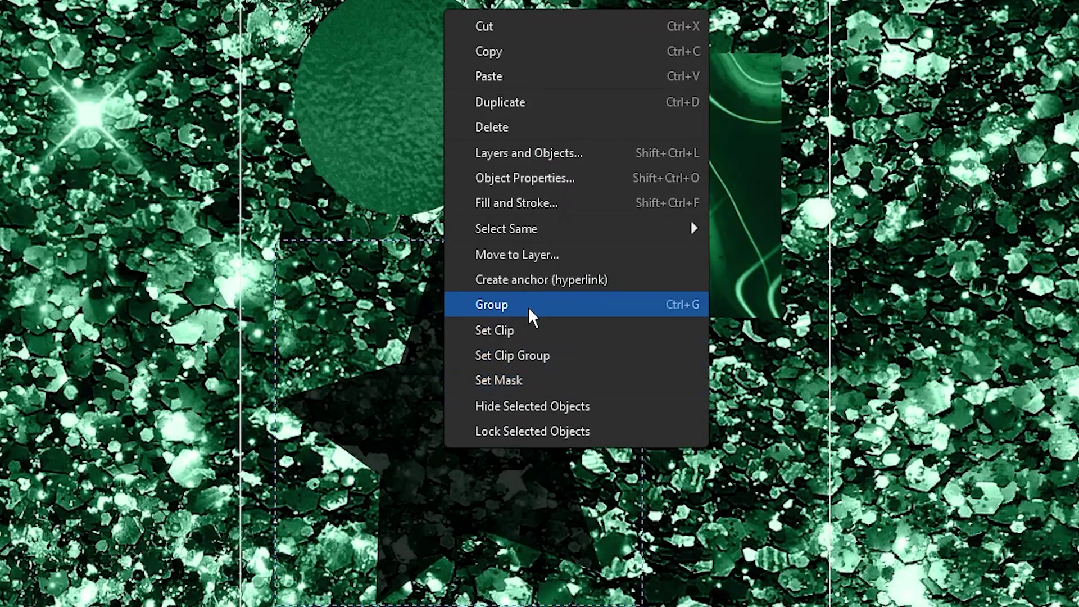
pyautogui.click(510, 330)
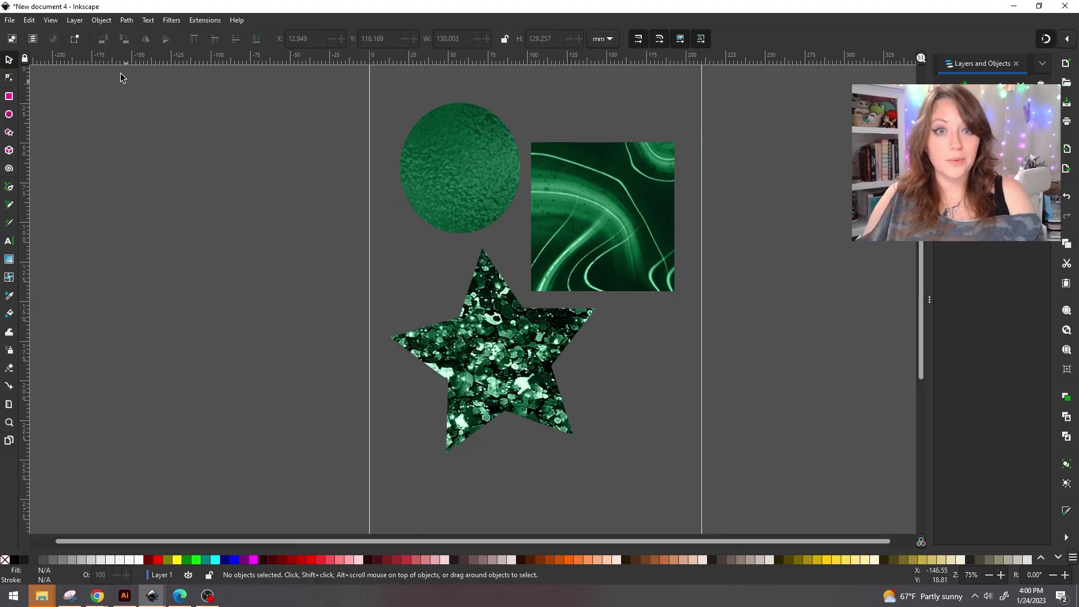
# Export the drawing as a PDF named CustomFrames2.pdf, accepting the PDF export options.
pyautogui.click(10, 20)
pyautogui.click(47, 189)
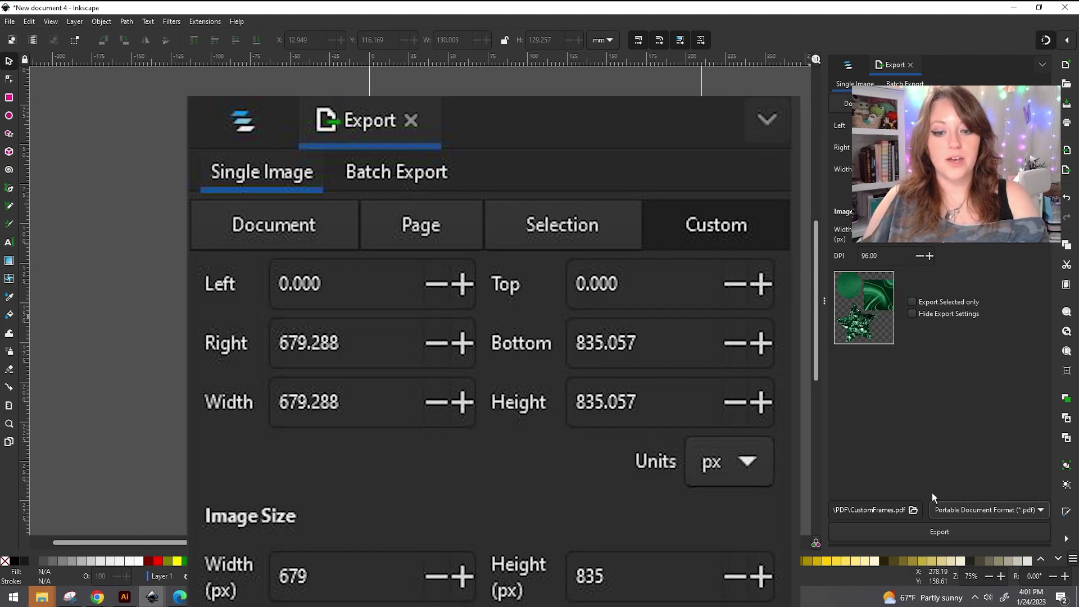
pyautogui.click(1017, 512)
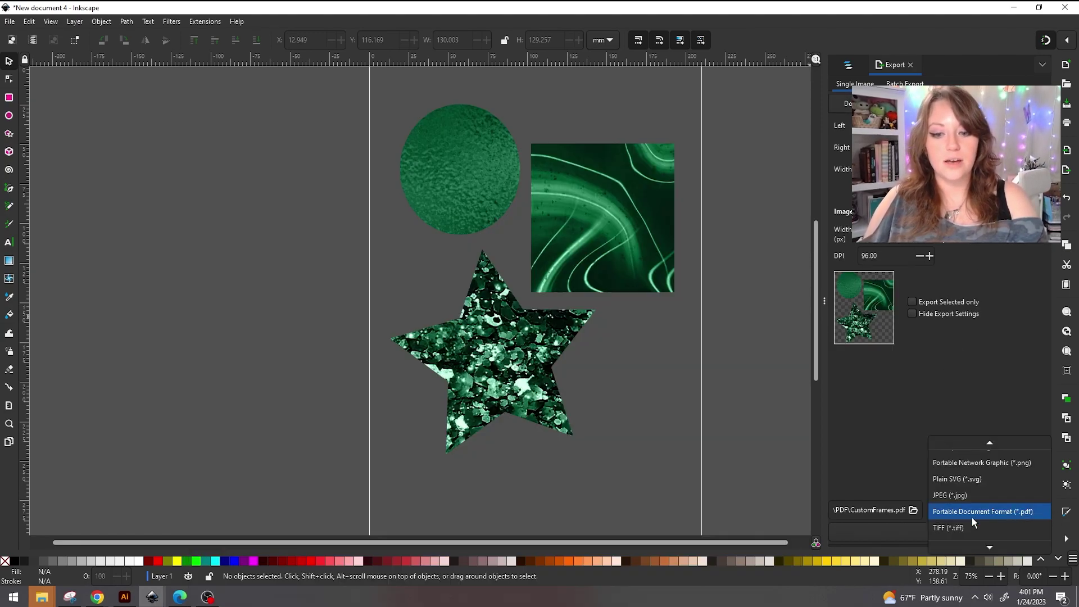
pyautogui.click(1005, 512)
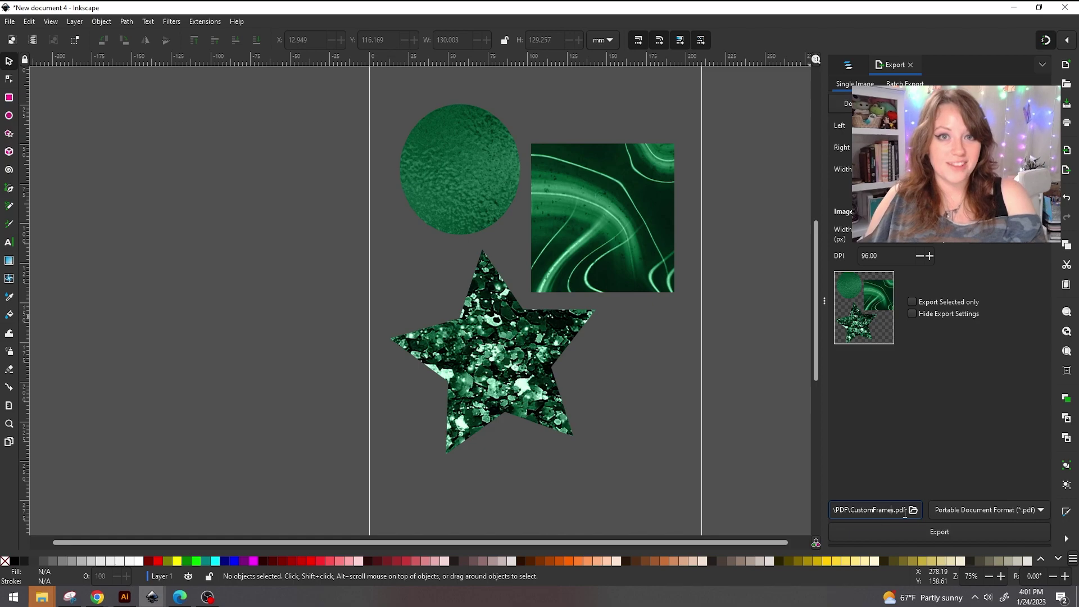
pyautogui.write('2')
pyautogui.click(879, 525)
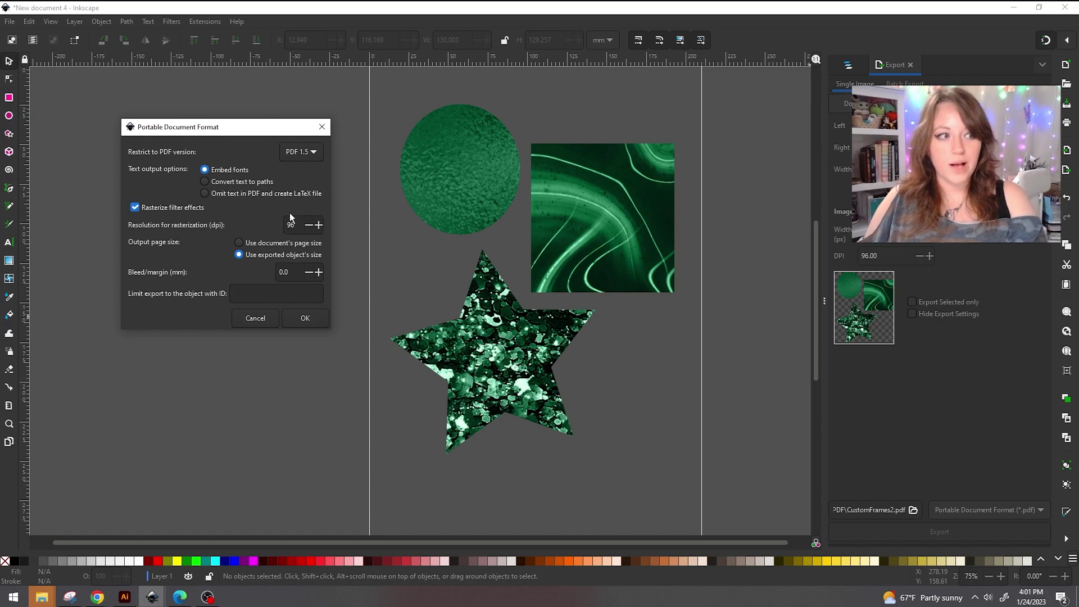
pyautogui.click(317, 321)
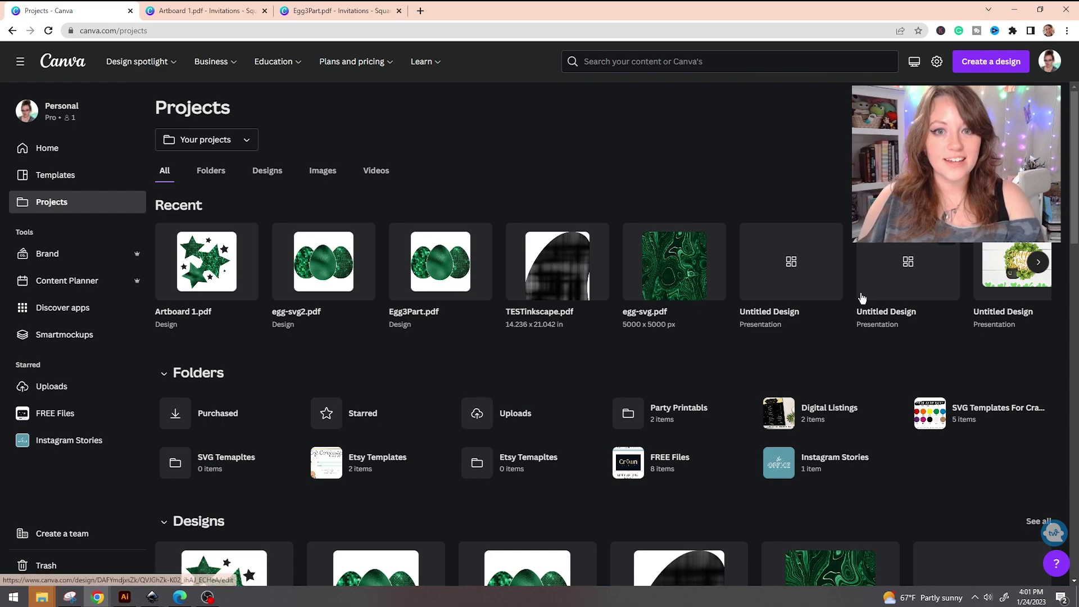
# Import CustomFrames2.pdf from the computer into Canva as a new design.
pyautogui.click(991, 61)
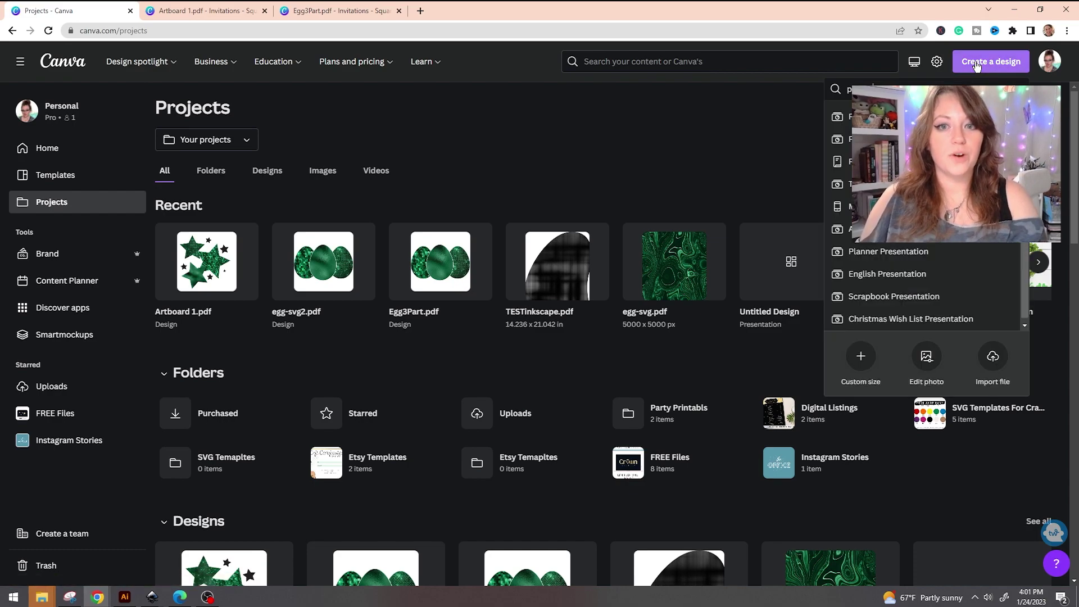
pyautogui.click(993, 357)
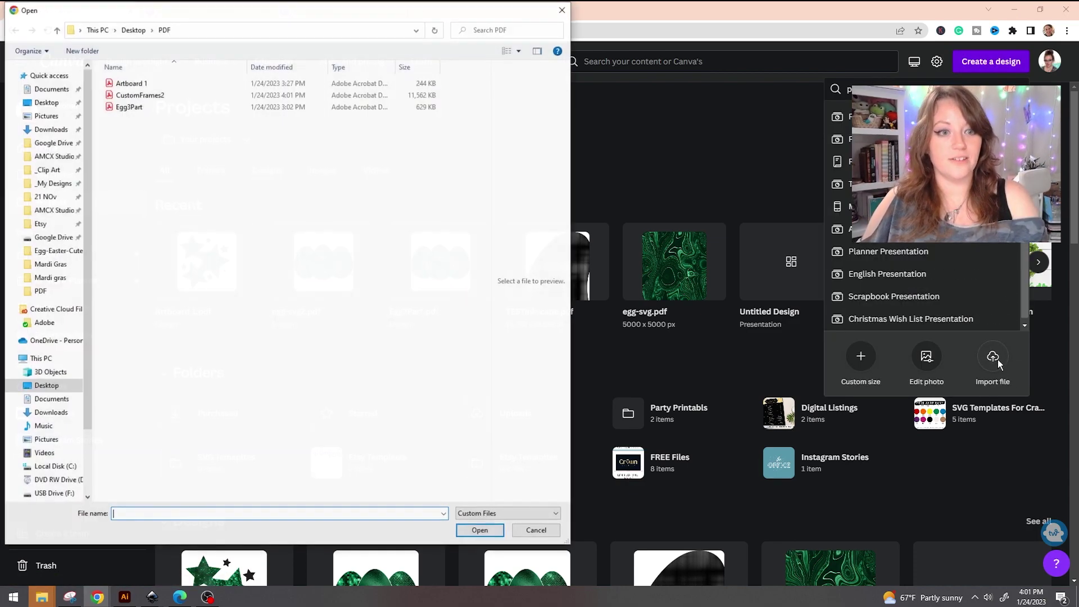
pyautogui.click(156, 93)
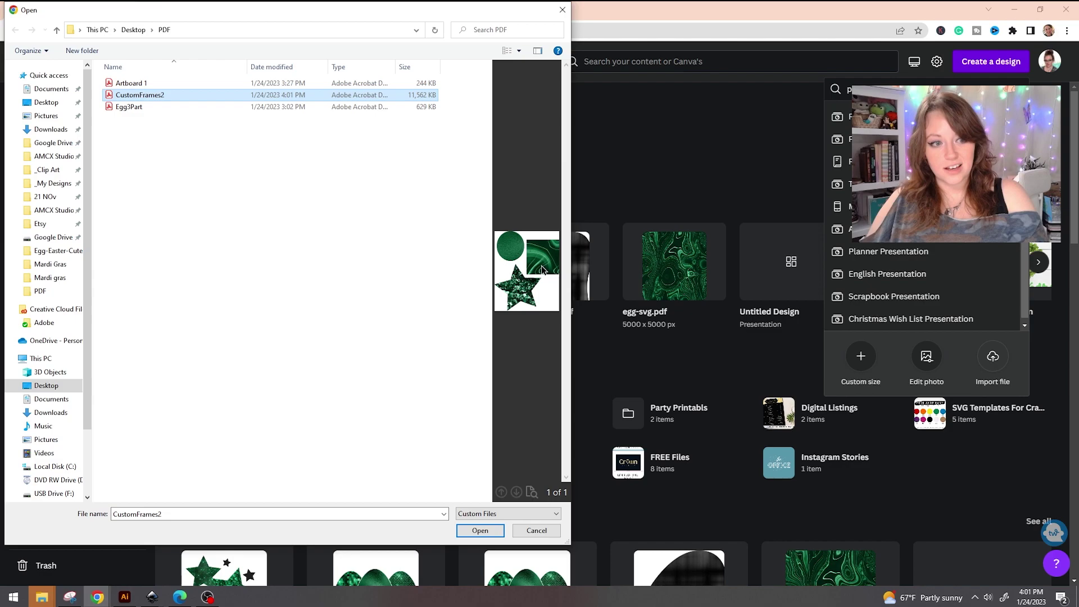
pyautogui.click(478, 528)
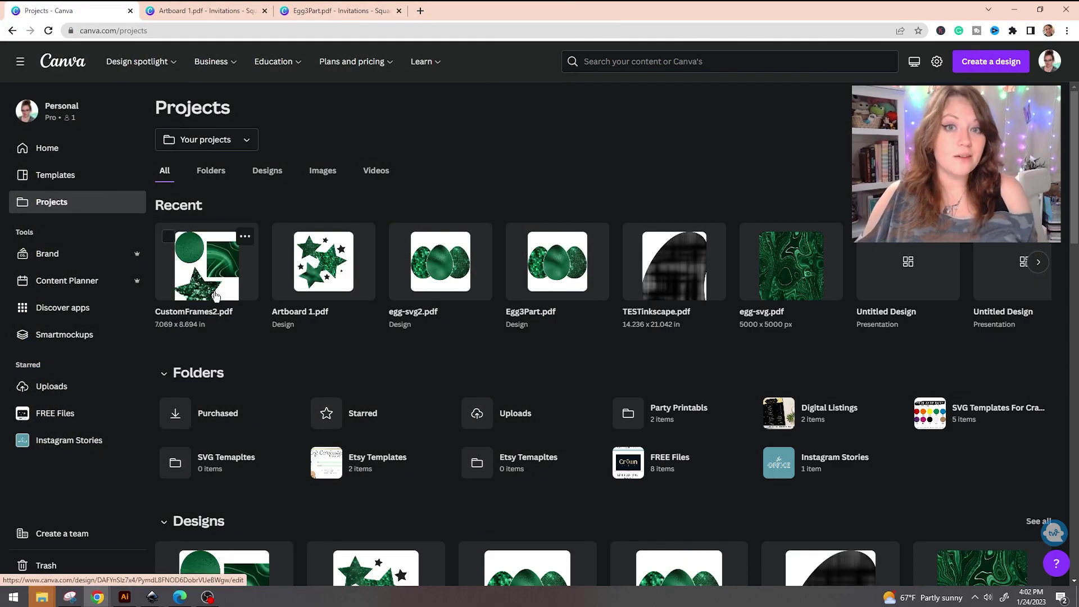
# Open CustomFrames2.pdf and detach and delete the malachite image from the square frame.
pyautogui.click(215, 293)
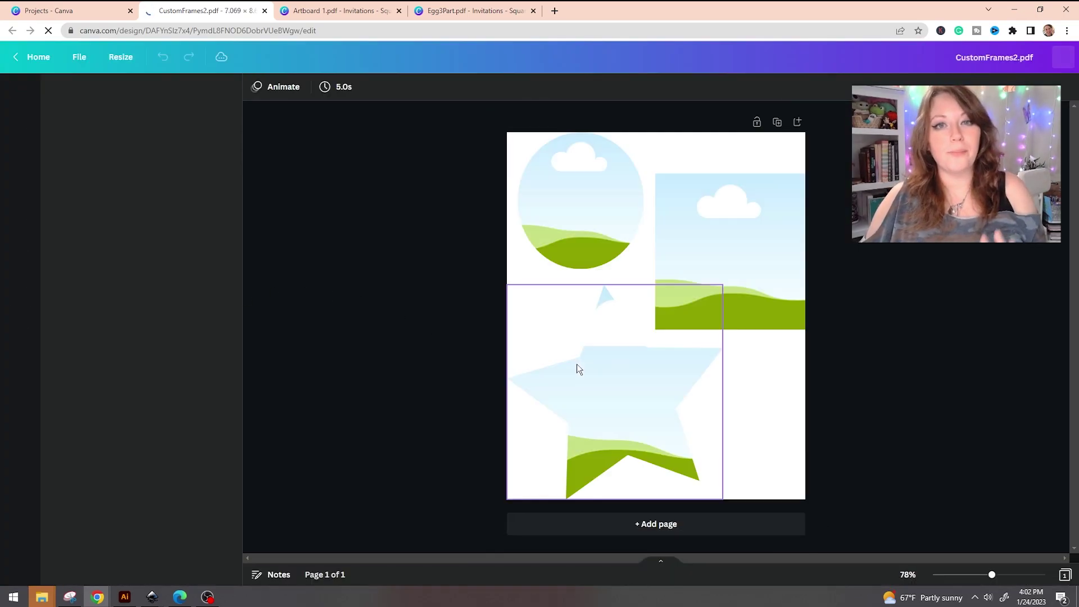
pyautogui.click(746, 234)
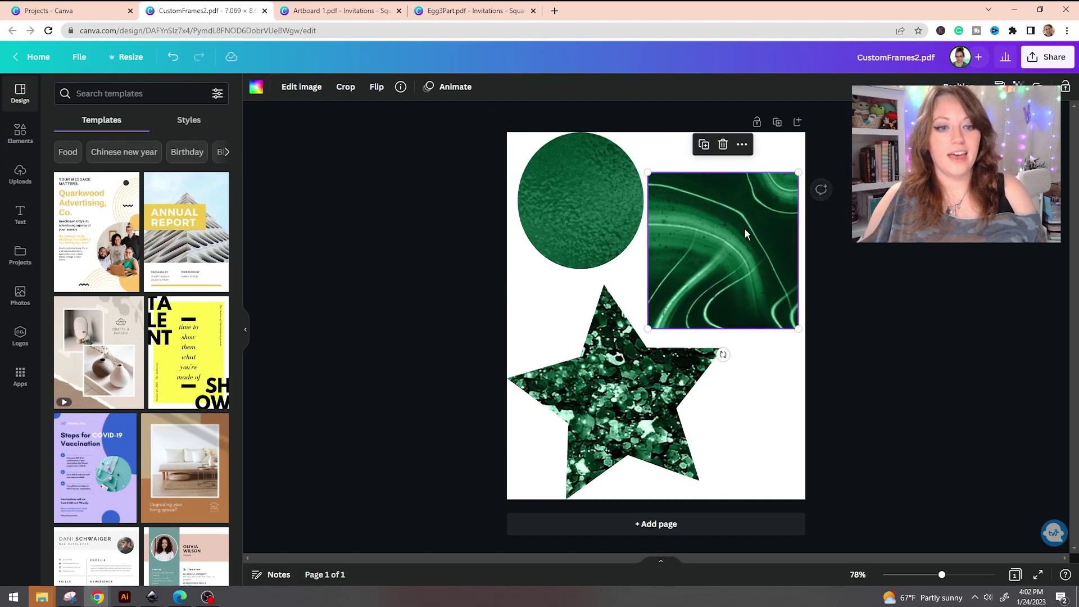
pyautogui.rightClick(746, 234)
pyautogui.click(809, 513)
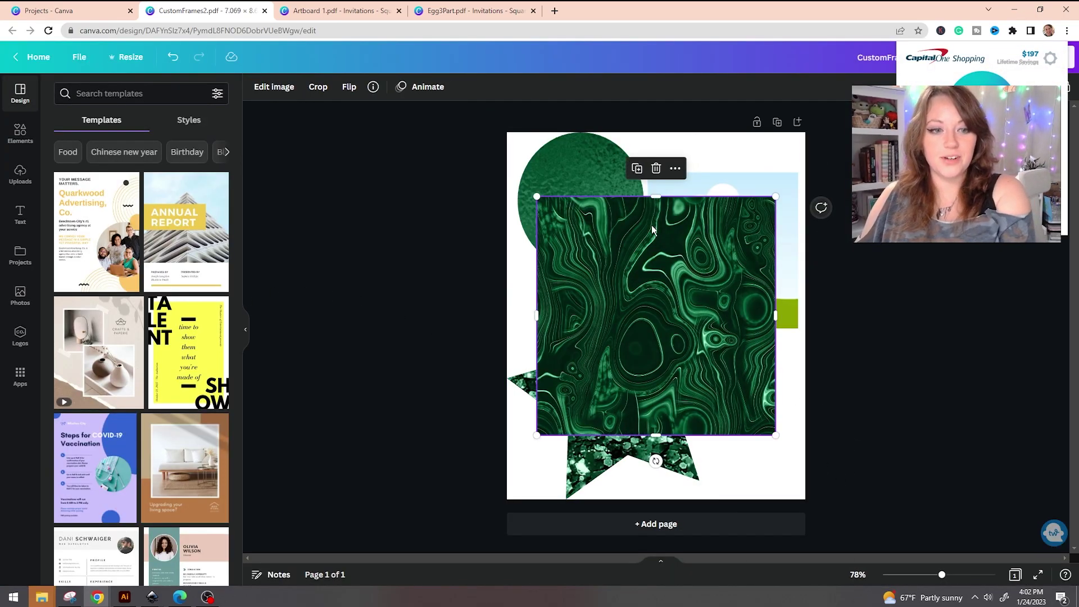
pyautogui.press('Delete')
# Detach and delete the foil texture from the circle and the glitter from the star.
pyautogui.click(617, 210)
pyautogui.rightClick(621, 212)
pyautogui.click(691, 394)
pyautogui.press('Escape')
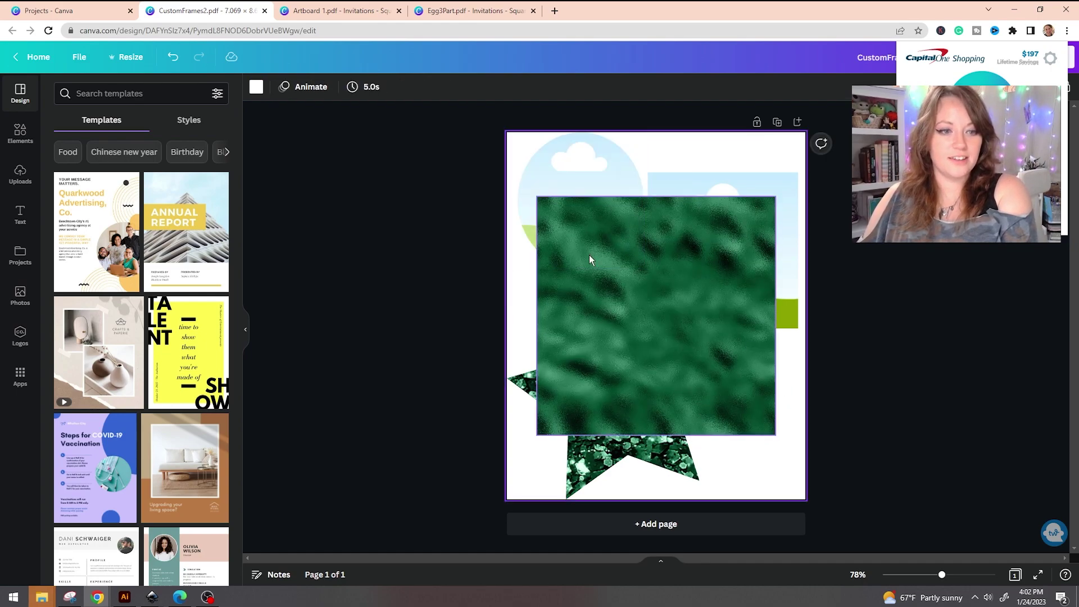
pyautogui.click(589, 258)
pyautogui.press('Delete')
pyautogui.rightClick(619, 431)
pyautogui.click(681, 544)
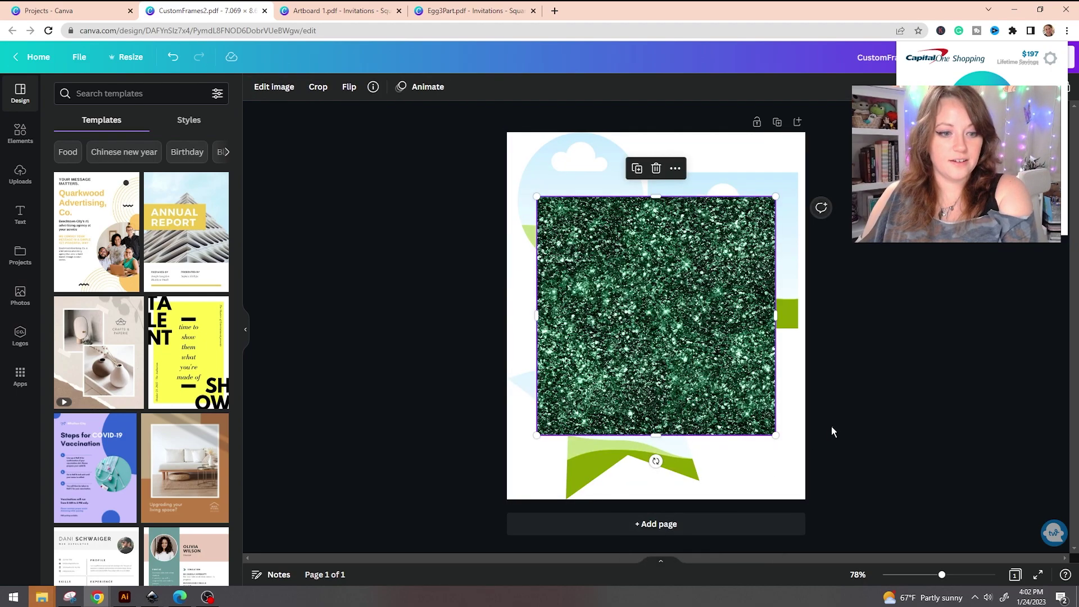
pyautogui.press('Delete')
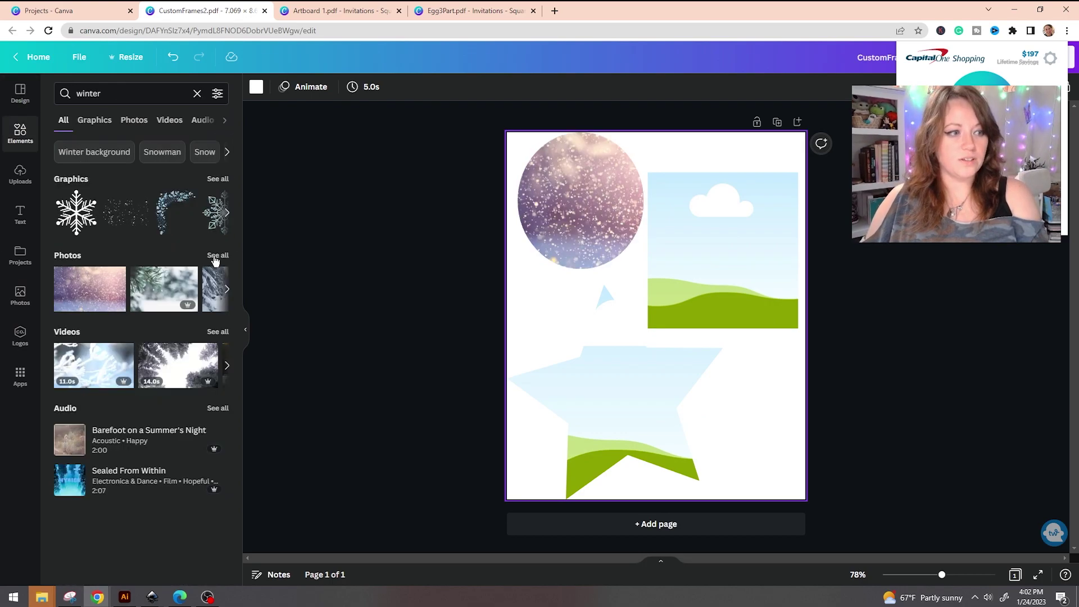
# Show winter photos and drop the snowflake photo into the square and snowy forest into the star.
pyautogui.click(134, 120)
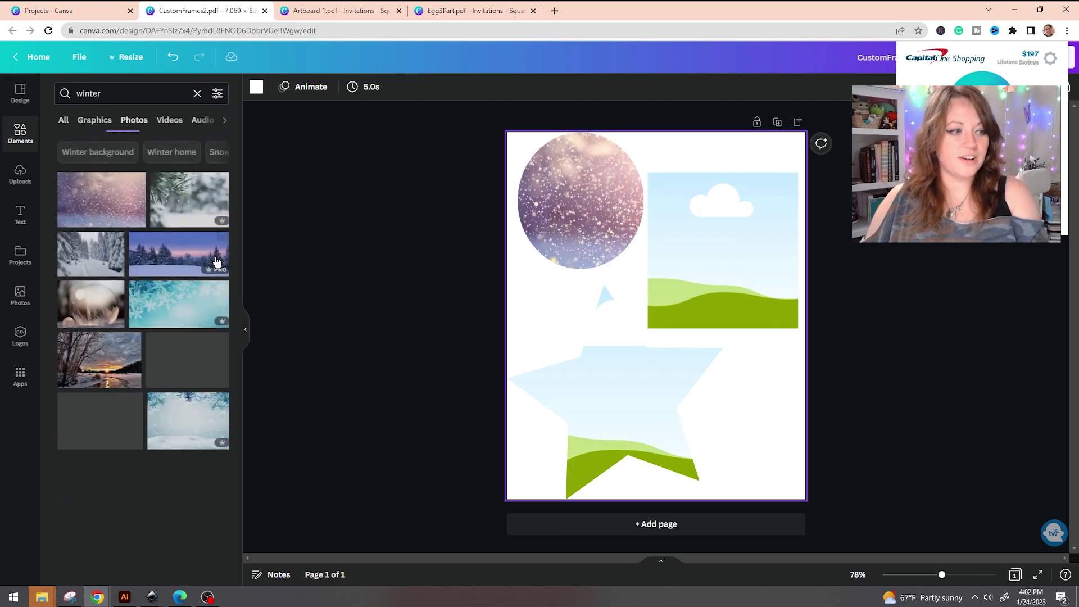
pyautogui.moveTo(137, 318); pyautogui.dragTo(730, 253)
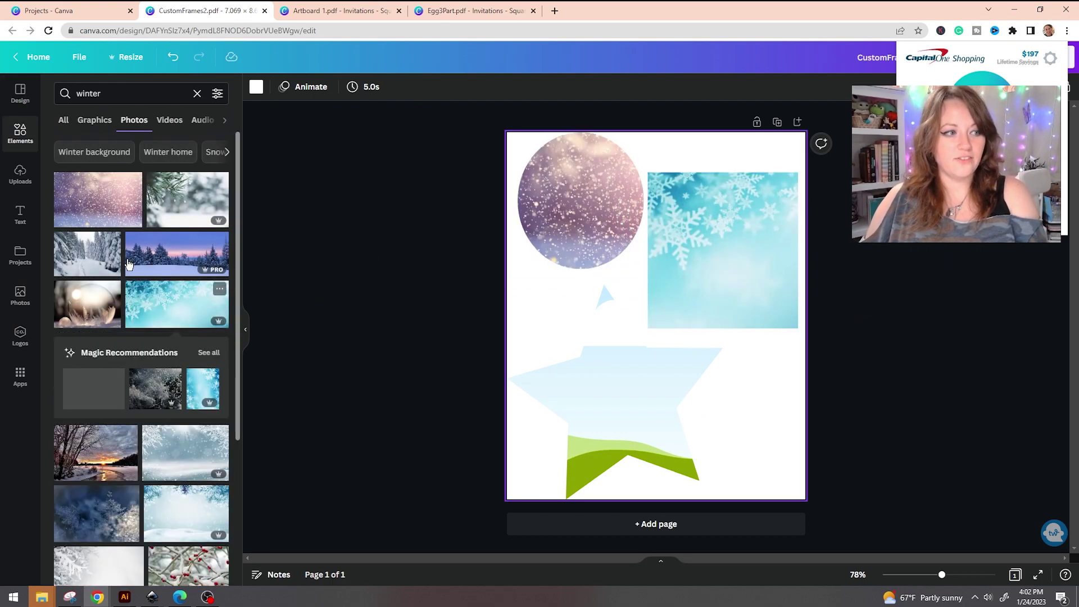
pyautogui.moveTo(76, 245); pyautogui.dragTo(601, 419)
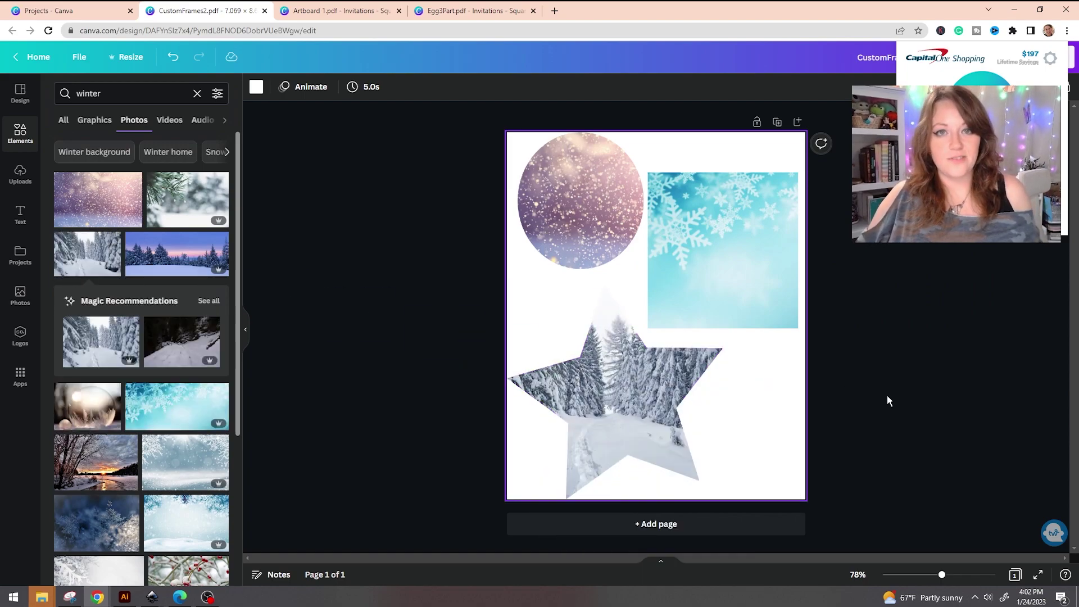